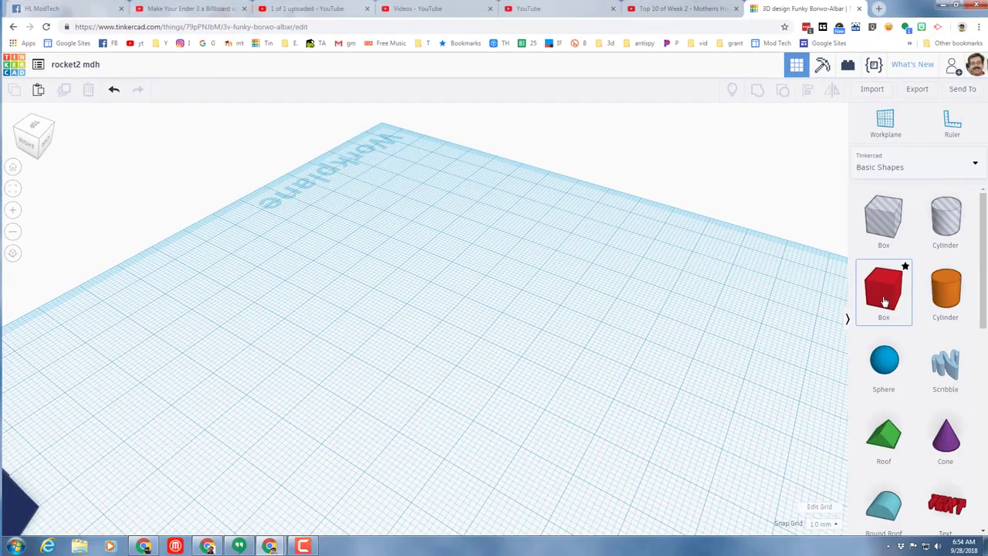
# Drop the red 20 × 20 × 20 box onto the workplane and view it from the home view.
pyautogui.click(412, 379)
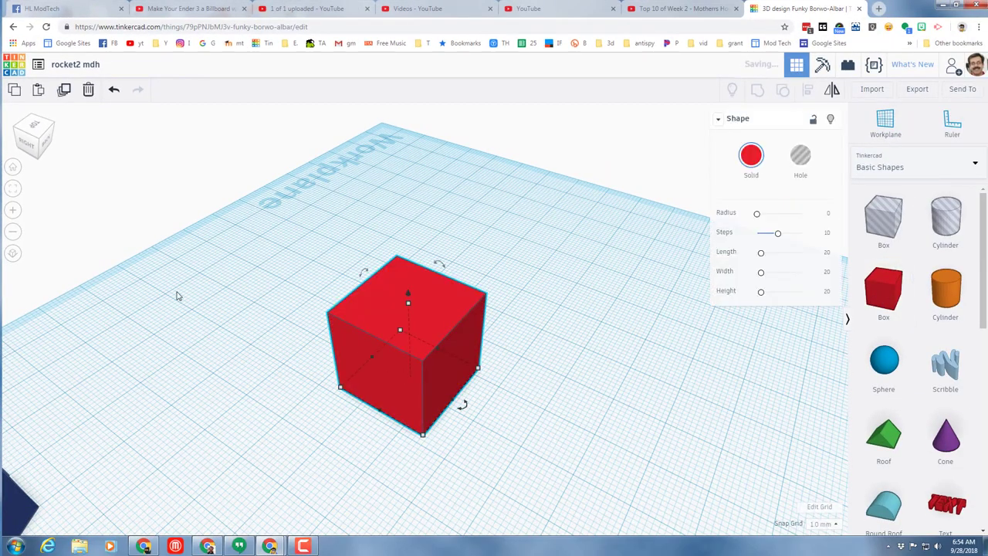
pyautogui.click(12, 168)
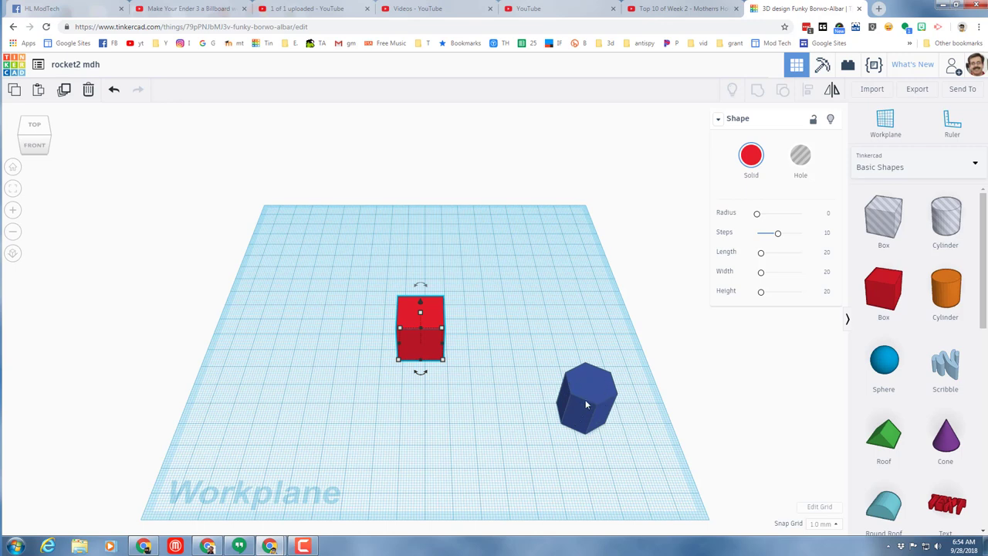
pyautogui.scroll(-3, 934, 348)
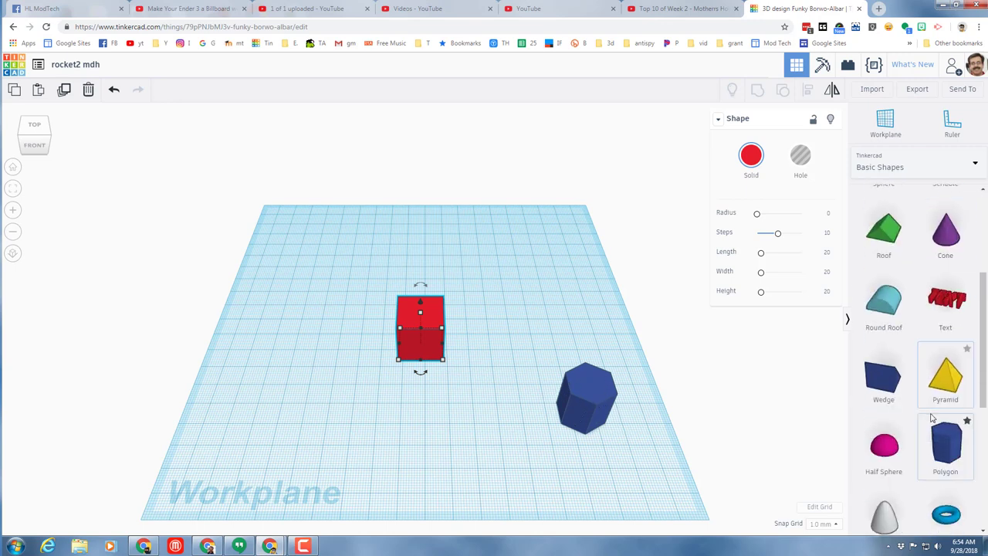
pyautogui.scroll(1, 551, 419)
pyautogui.scroll(5, 437, 399)
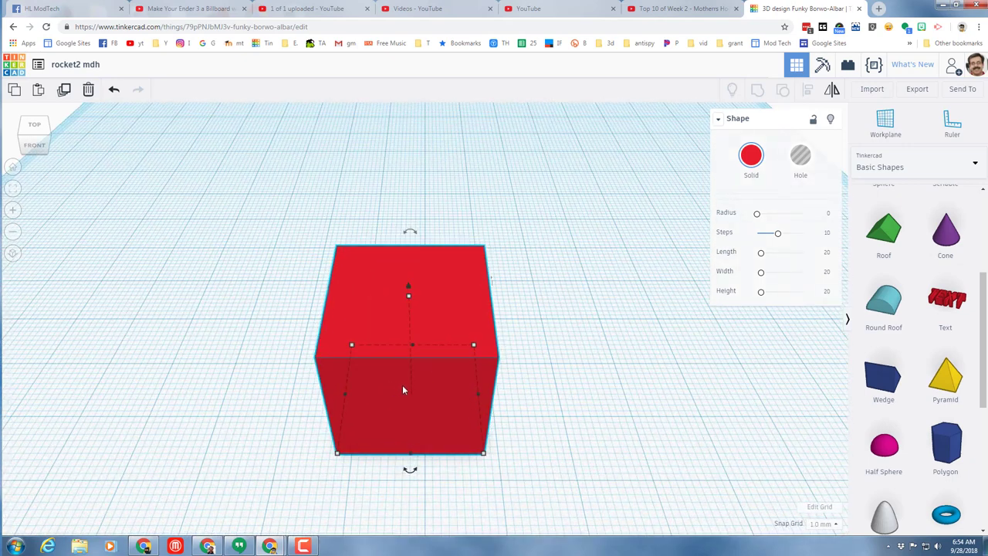
pyautogui.scroll(-3, 403, 387)
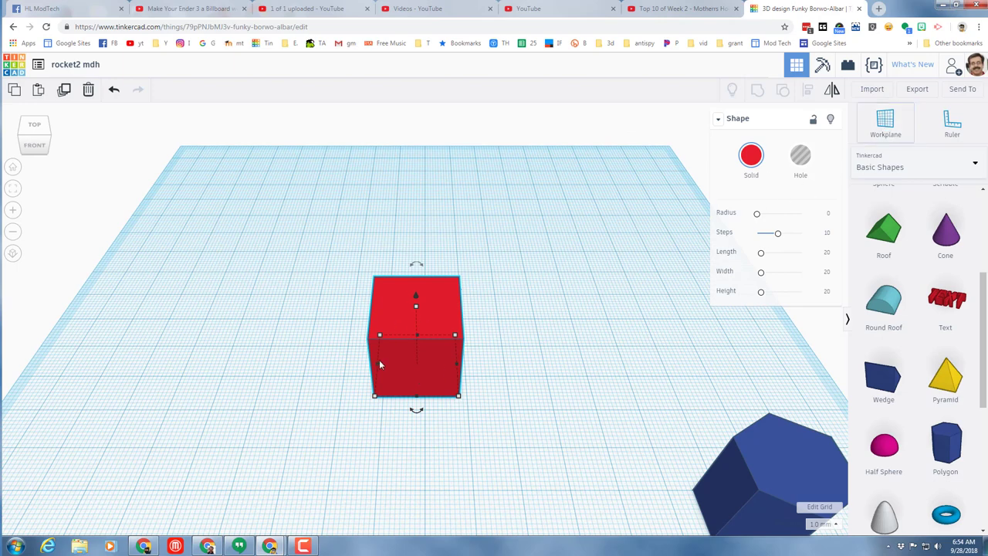
# Set a workplane on the box's front face and go to page 5 of all Shape Generators.
pyautogui.press('w')
pyautogui.click(414, 367)
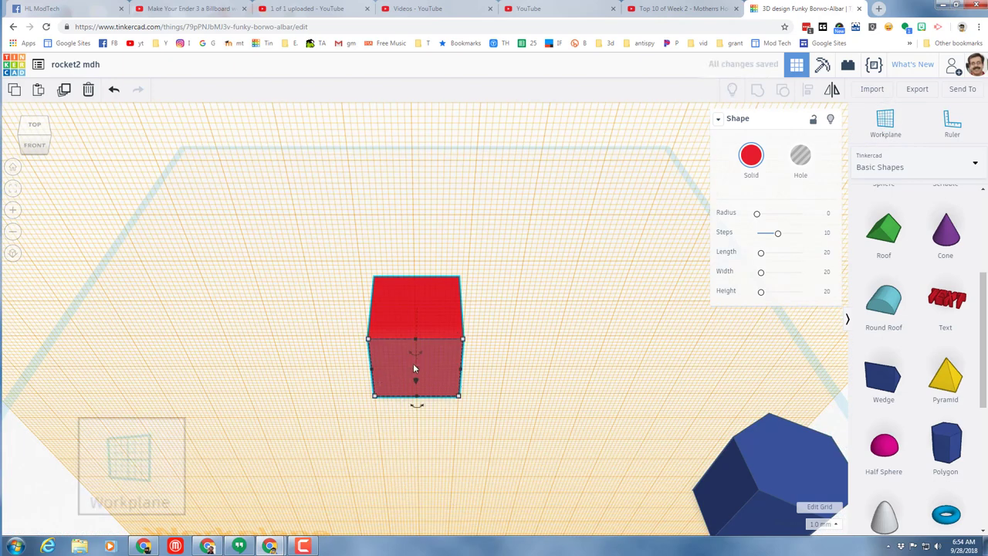
pyautogui.click(885, 171)
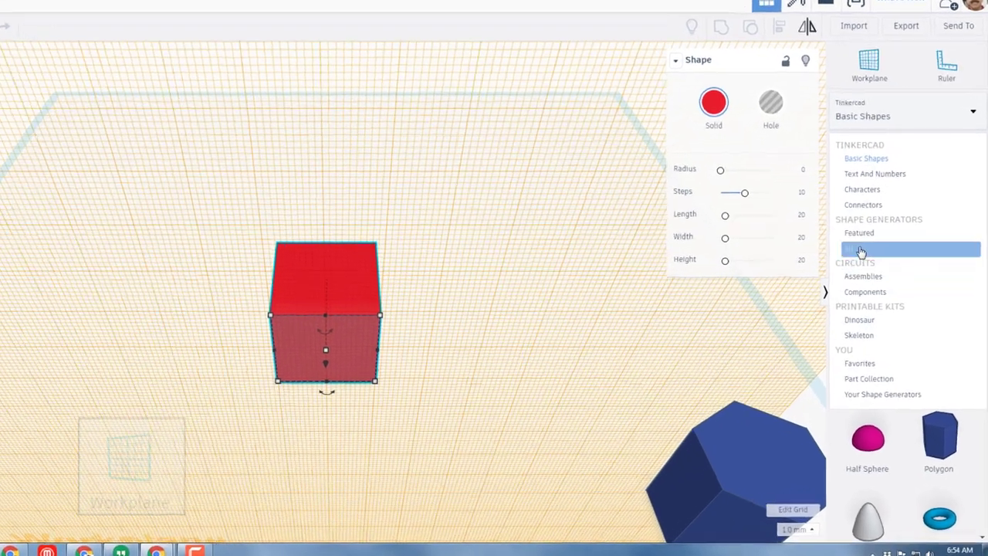
pyautogui.click(868, 281)
pyautogui.scroll(-5, 858, 448)
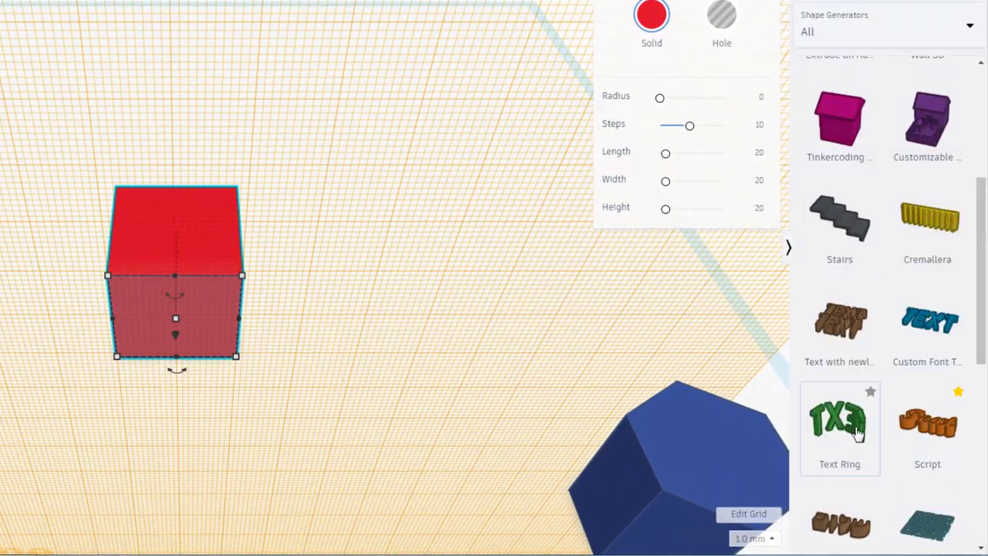
pyautogui.scroll(-2, 856, 480)
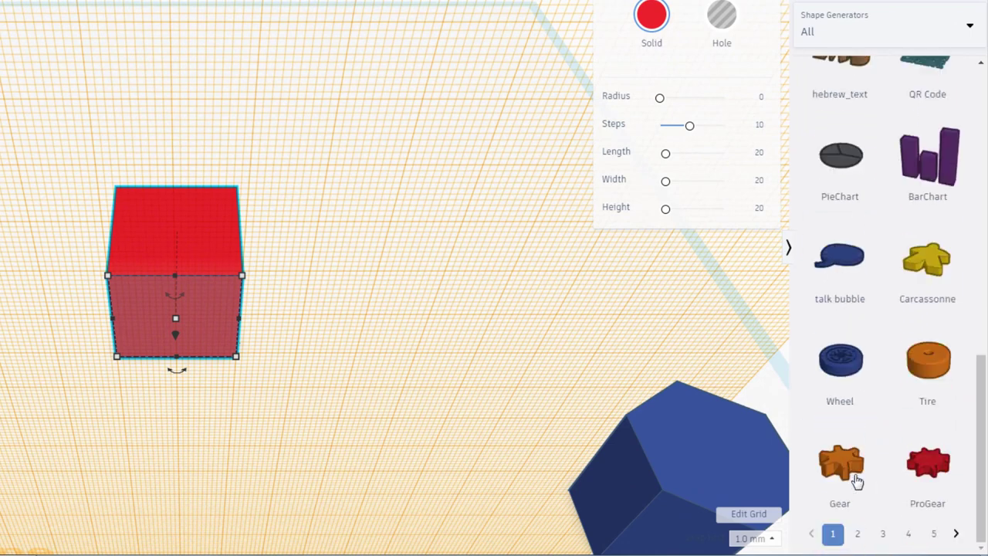
pyautogui.click(909, 534)
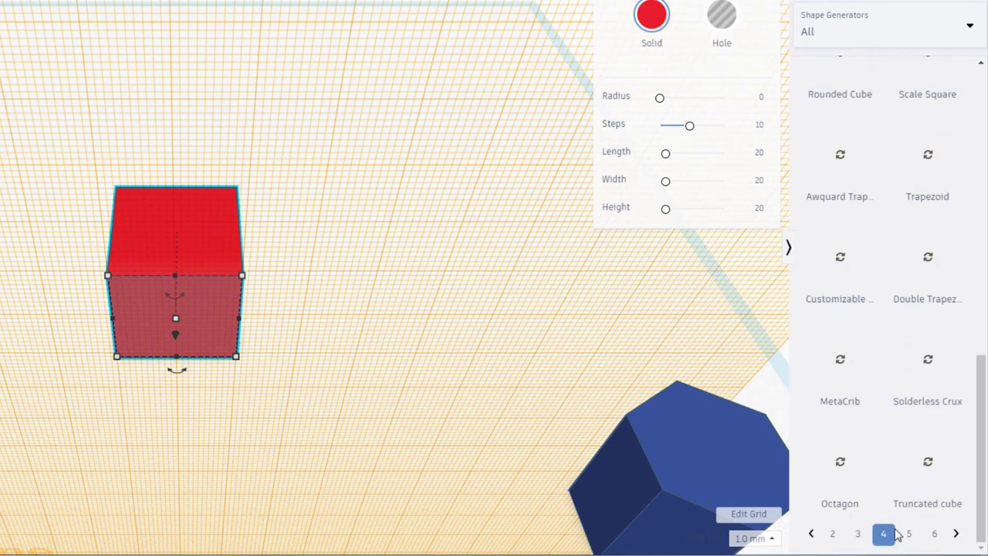
pyautogui.click(908, 534)
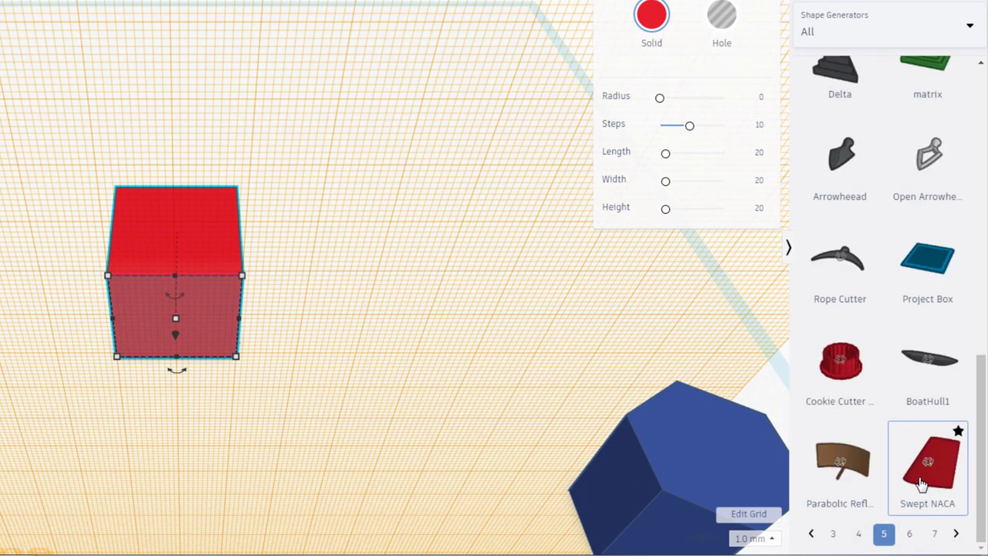
# Place a Swept NACA wing on the box face and rotate it 90° upright.
pyautogui.moveTo(941, 474); pyautogui.dragTo(101, 305)
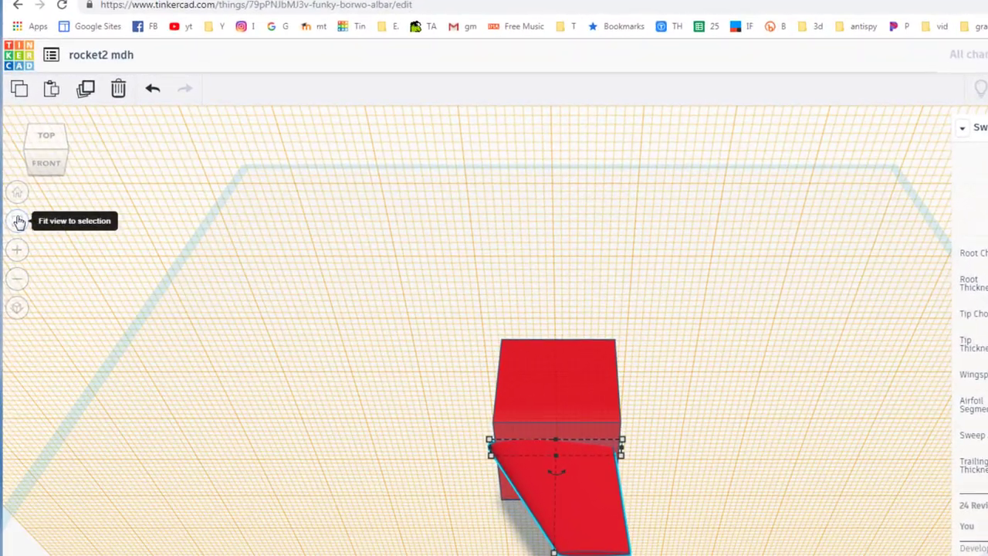
pyautogui.click(13, 196)
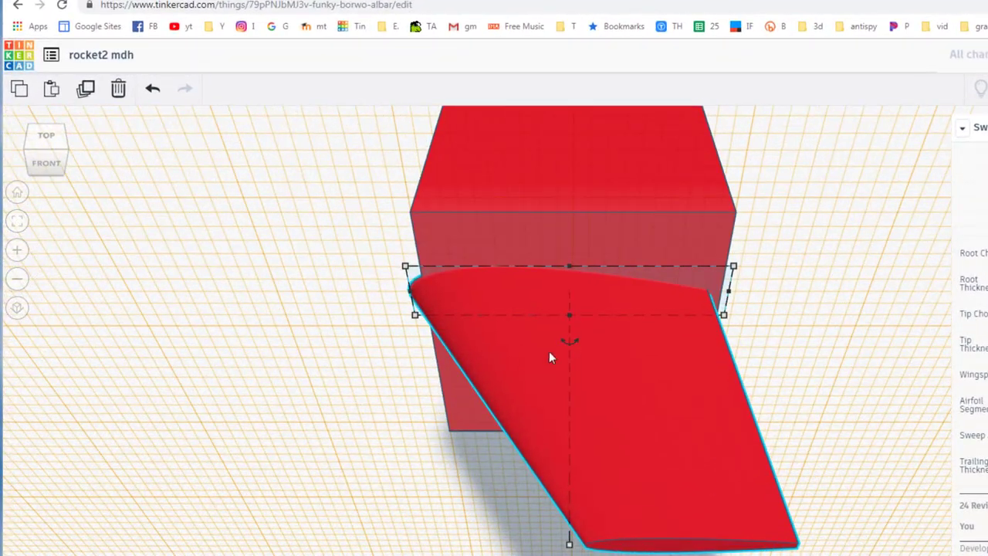
pyautogui.moveTo(569, 340); pyautogui.dragTo(408, 307)
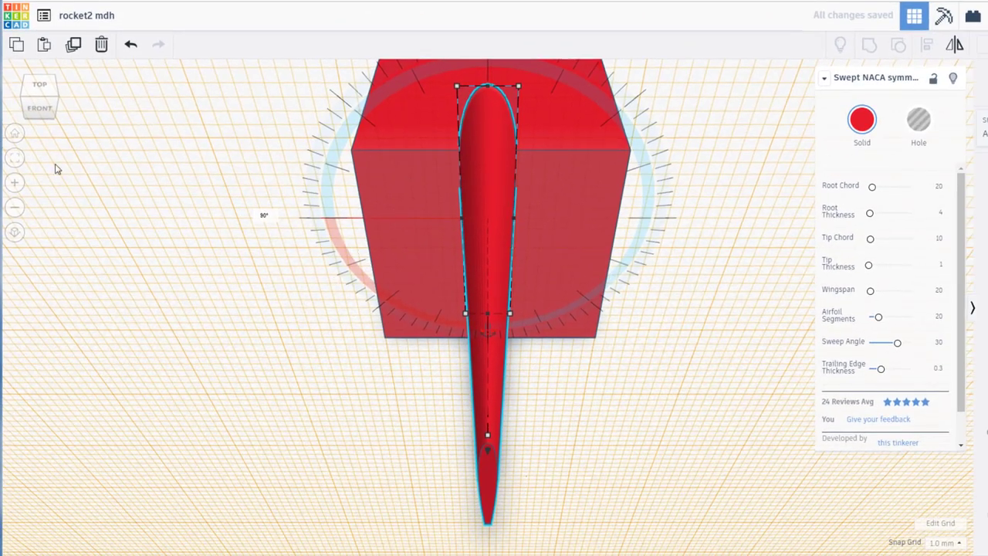
pyautogui.click(15, 133)
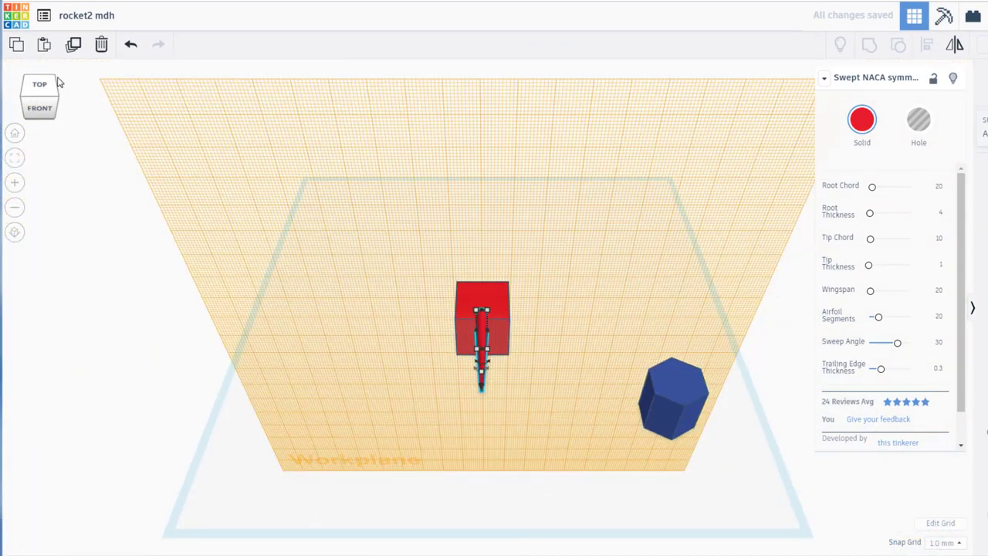
# Put a second Swept NACA wing on another box face and rotate it 90° upright.
pyautogui.click(53, 83)
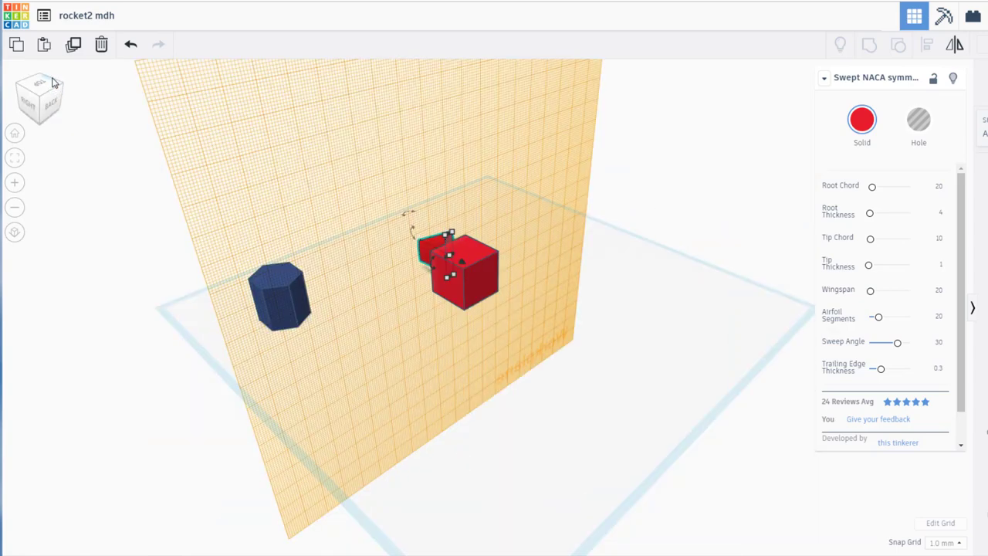
pyautogui.press('w')
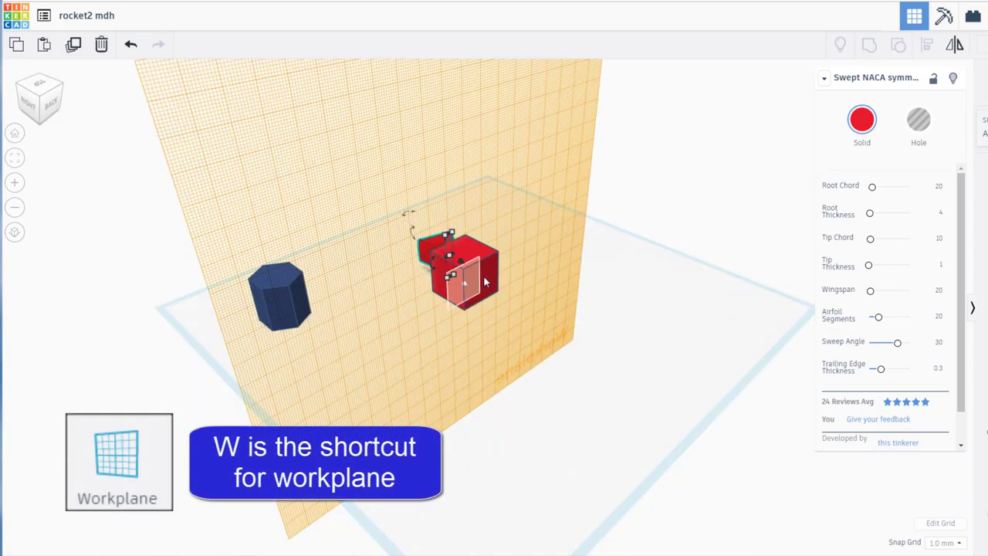
pyautogui.click(480, 278)
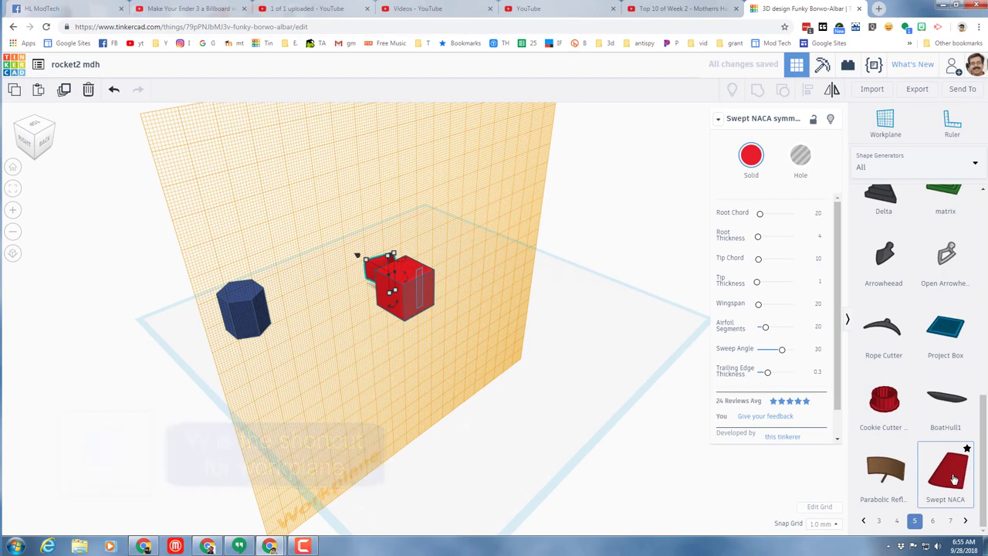
pyautogui.moveTo(954, 478); pyautogui.dragTo(403, 306)
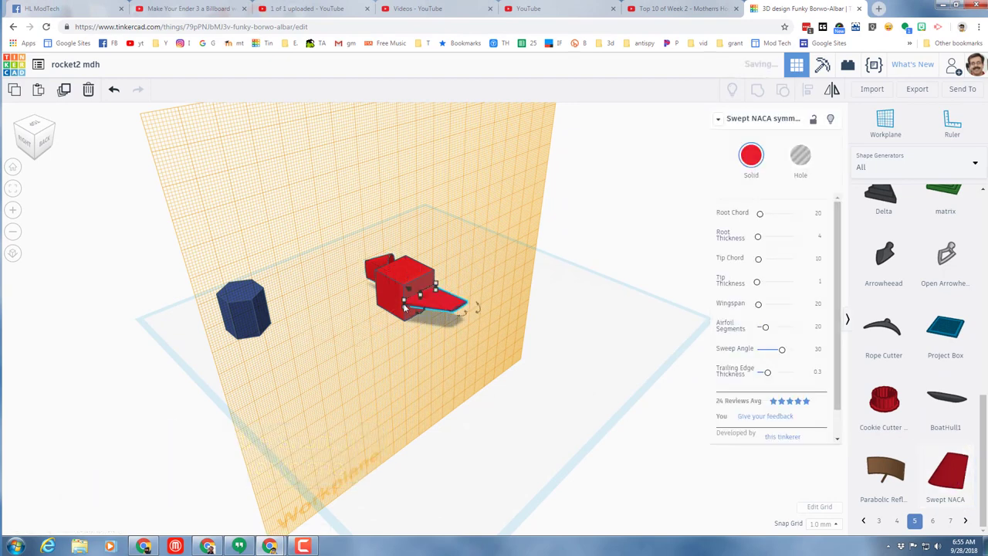
pyautogui.click(13, 188)
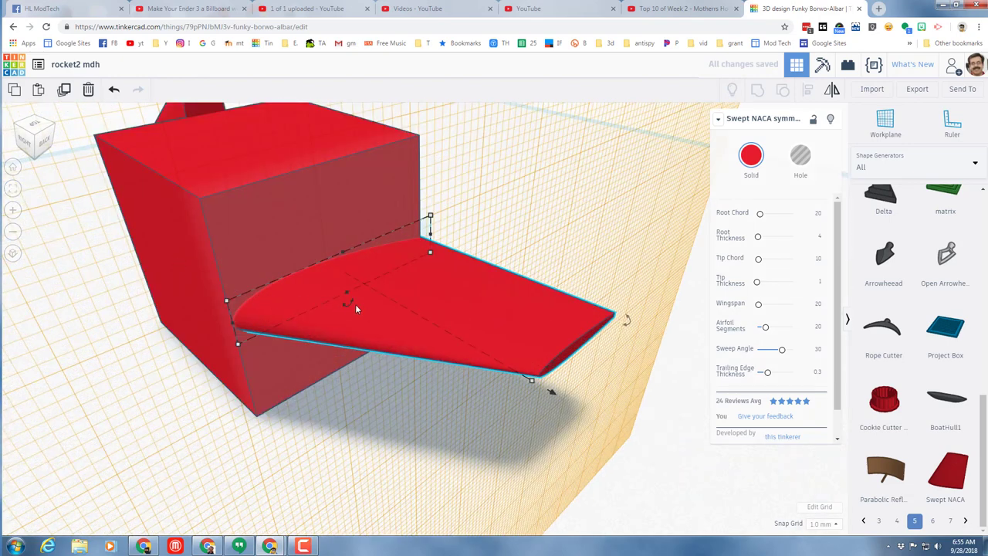
pyautogui.moveTo(346, 302); pyautogui.dragTo(310, 285)
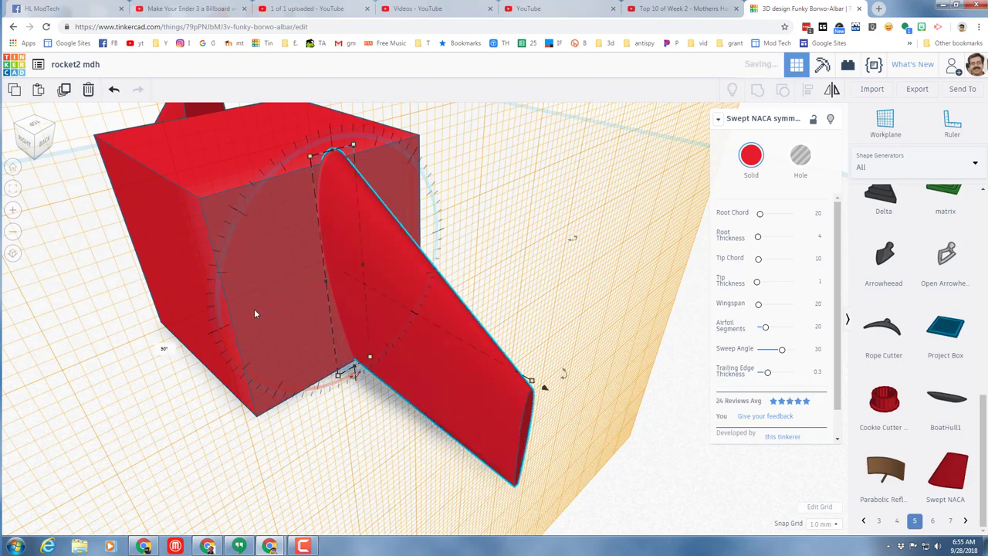
pyautogui.scroll(-5, 180, 305)
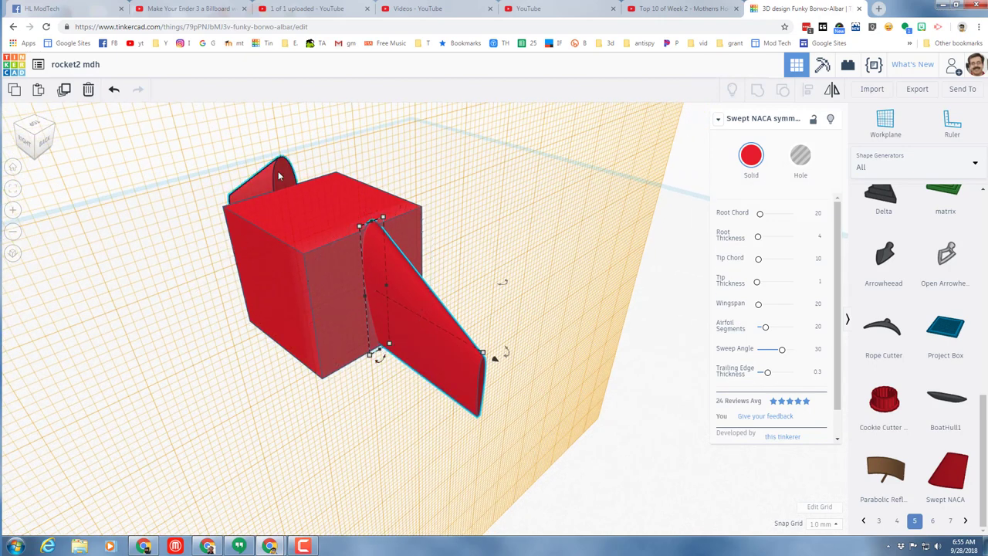
# Align the two fins along one axis and at the top, then group them.
pyautogui.keyDown('shift'); pyautogui.click(279, 177); pyautogui.keyUp('shift')
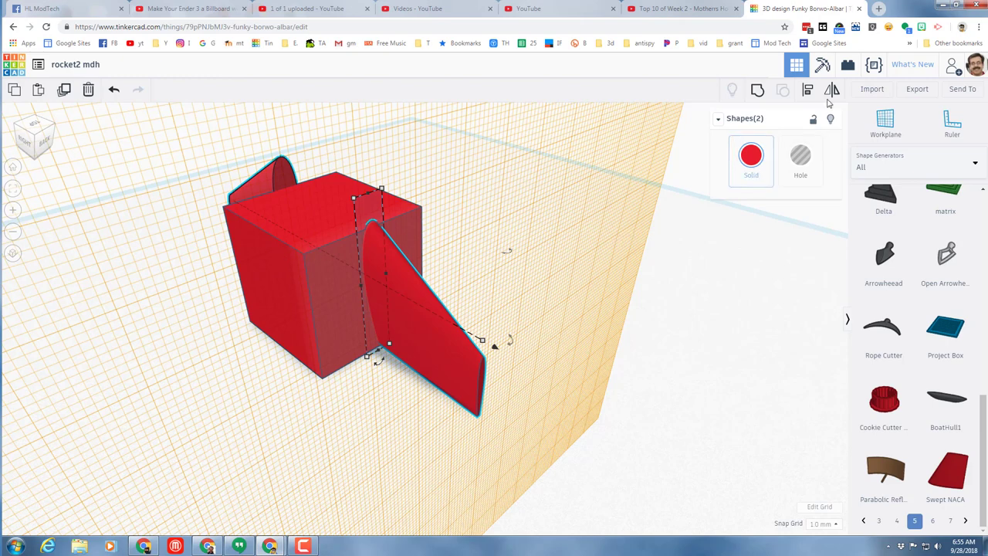
pyautogui.click(808, 89)
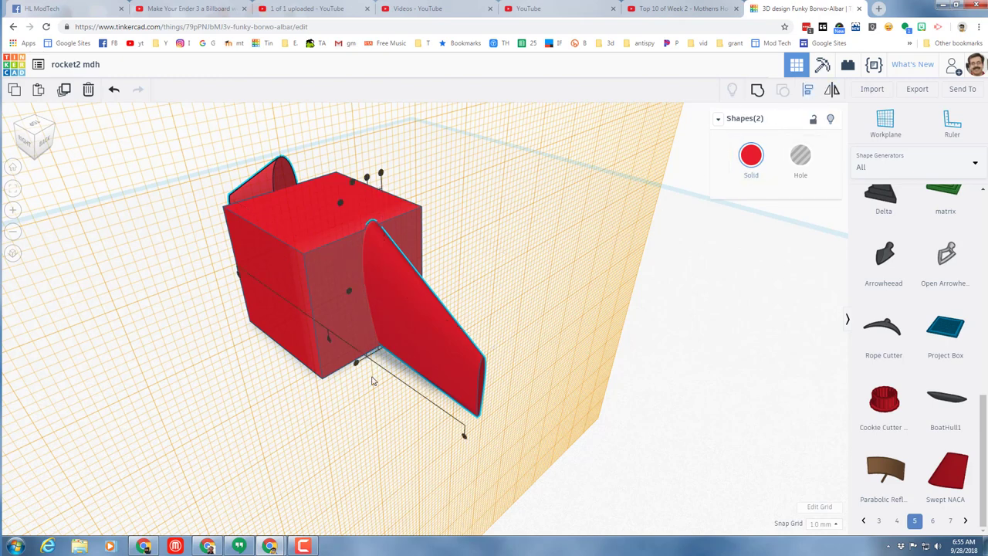
pyautogui.click(341, 202)
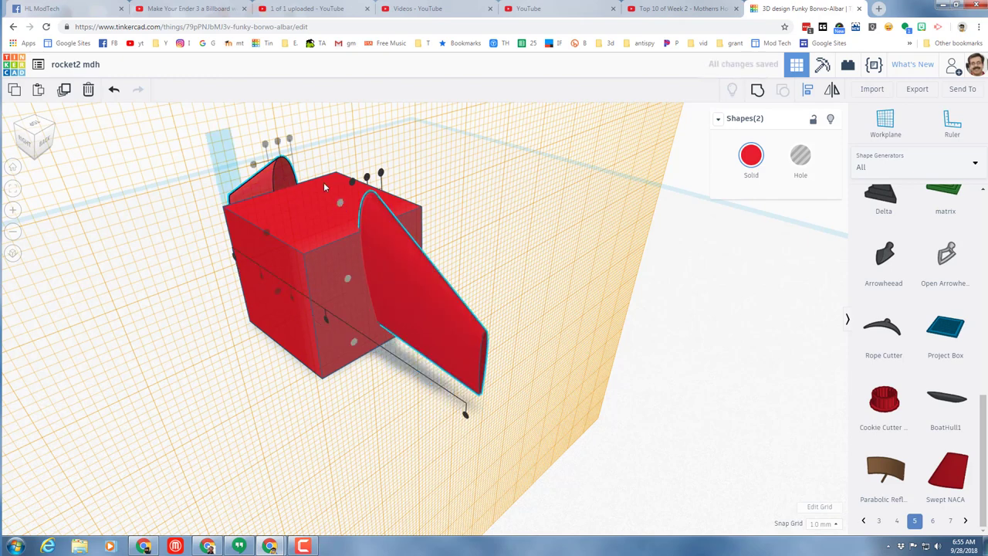
pyautogui.click(367, 179)
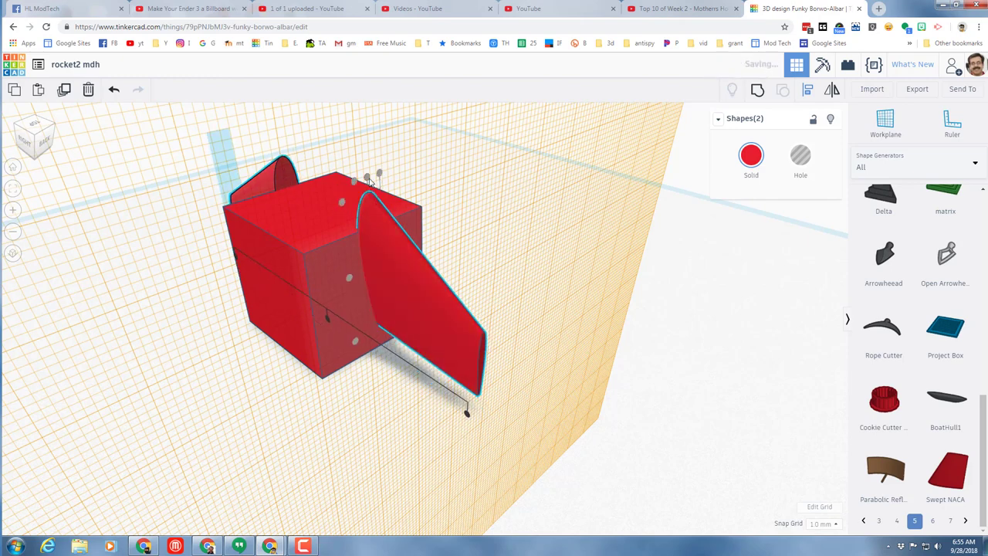
pyautogui.click(758, 90)
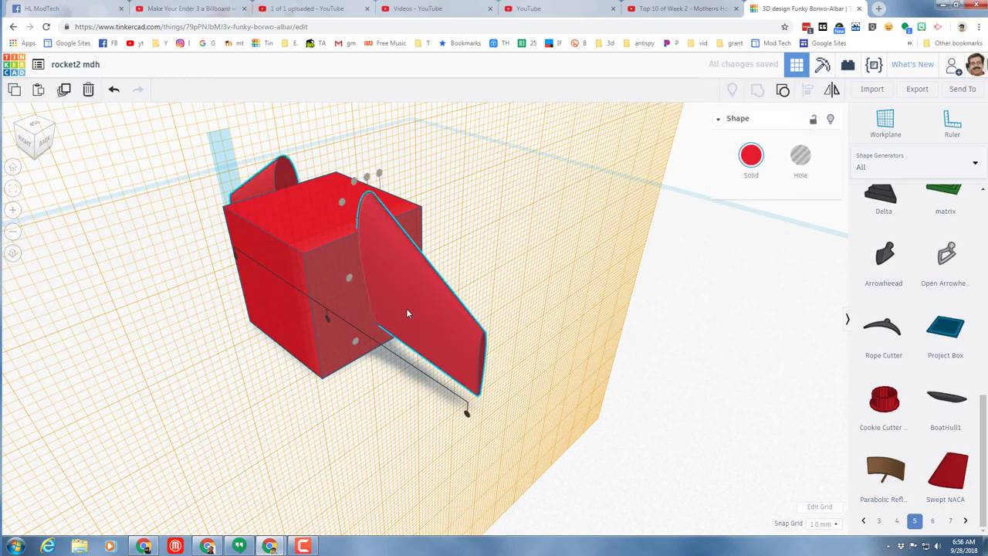
# Hide the red box so only the two fins remain.
pyautogui.click(325, 407)
pyautogui.click(309, 351)
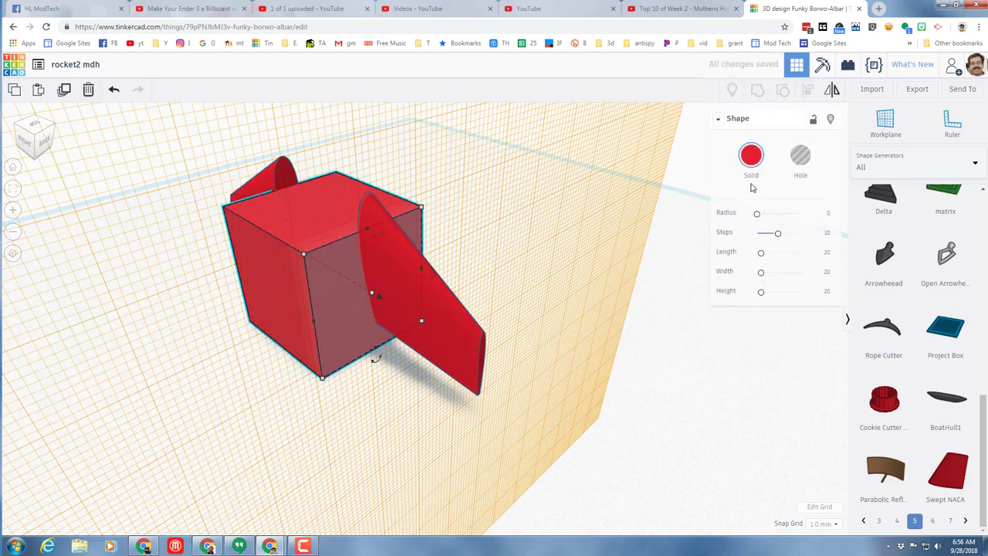
pyautogui.click(831, 120)
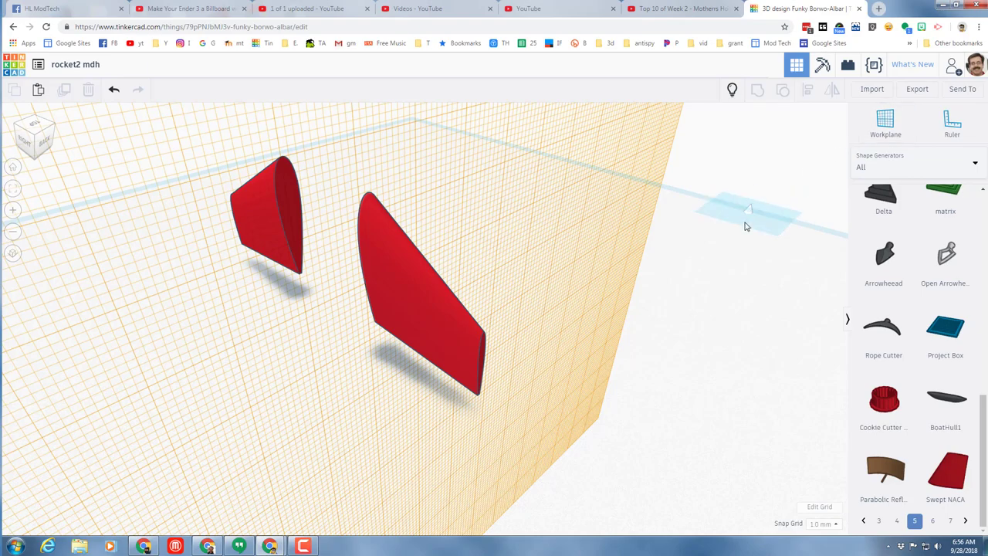
# Reset the workplane to the ground grid and look down from the top view.
pyautogui.click(745, 224)
pyautogui.moveTo(523, 267); pyautogui.dragTo(461, 263, button='right')
pyautogui.click(34, 131)
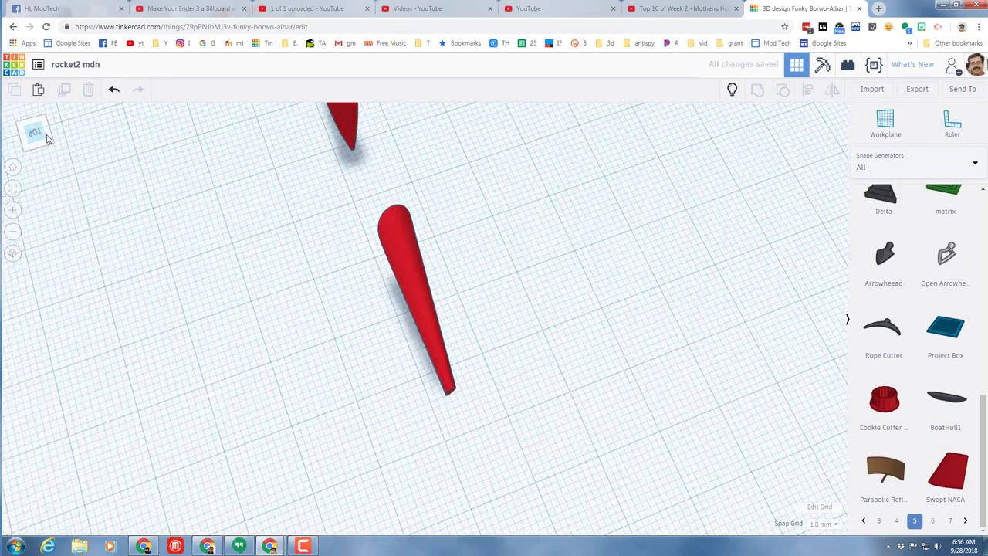
pyautogui.click(15, 193)
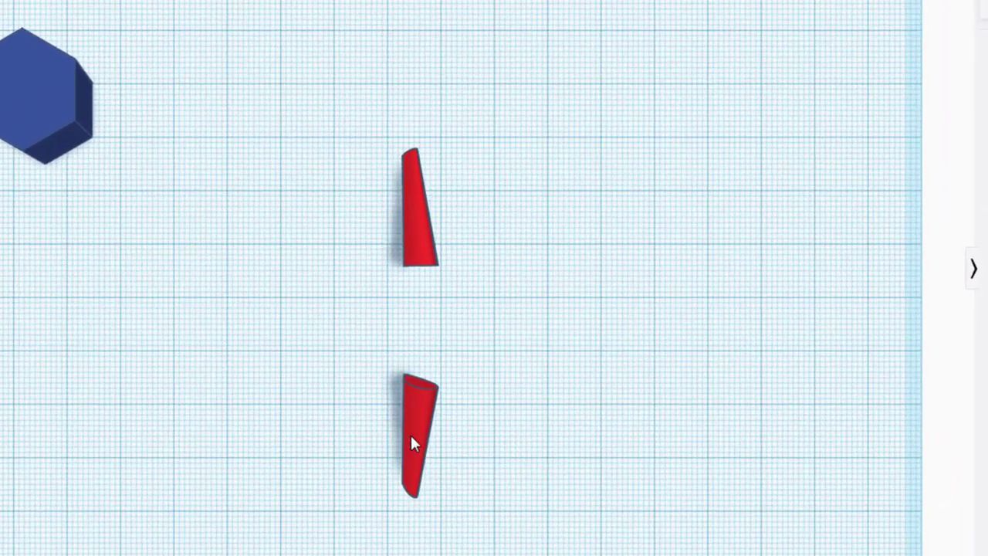
# Duplicate the fin pair and rotate the copy a quarter turn.
pyautogui.click(502, 418)
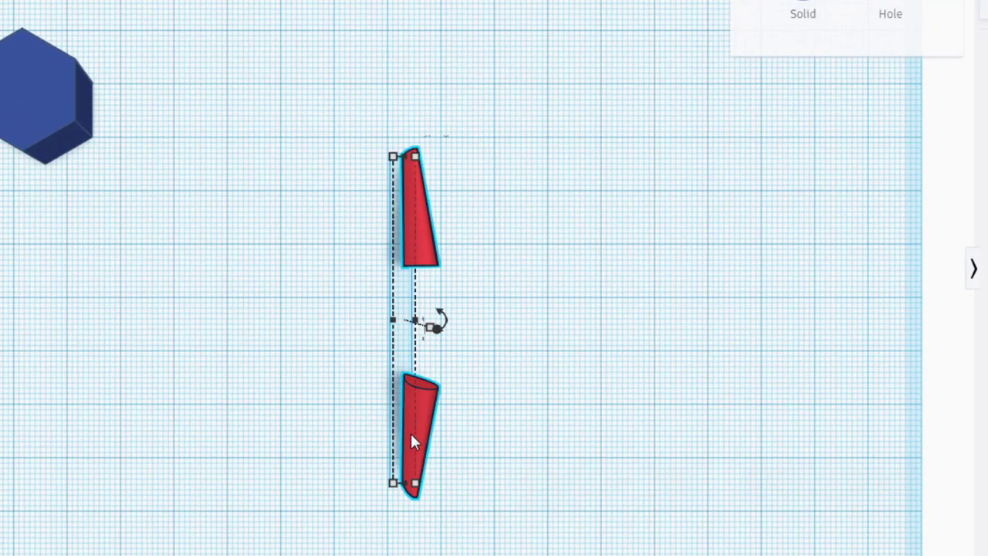
pyautogui.hotkey('ctrl', 'd')
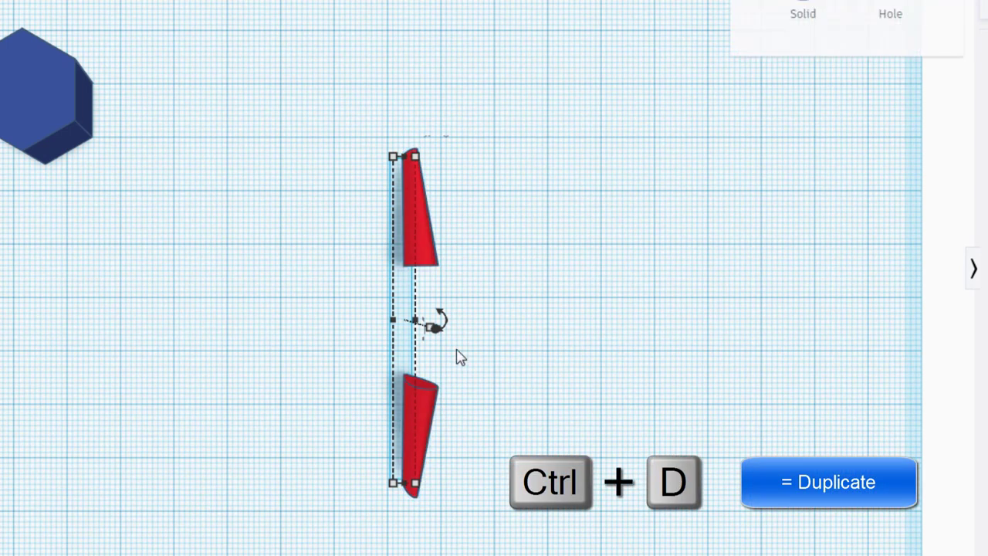
pyautogui.moveTo(447, 324); pyautogui.dragTo(417, 489)
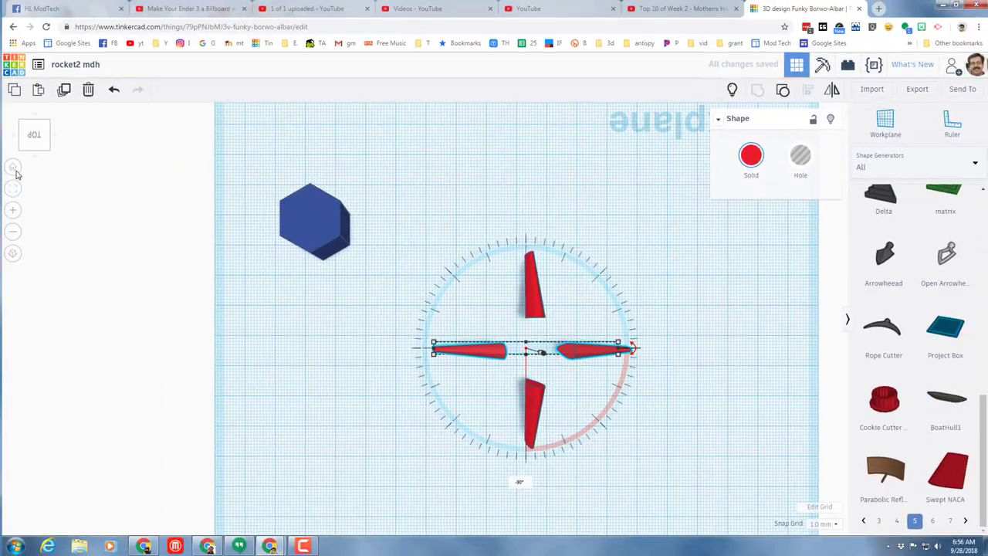
# Group all four fins into one shape and show the hidden red box again.
pyautogui.click(32, 153)
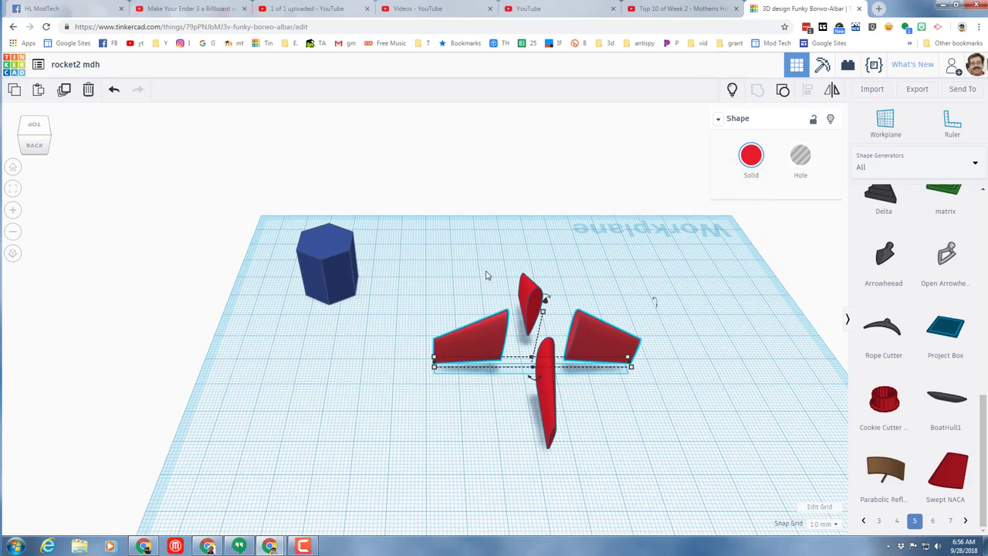
pyautogui.moveTo(474, 261); pyautogui.dragTo(626, 406)
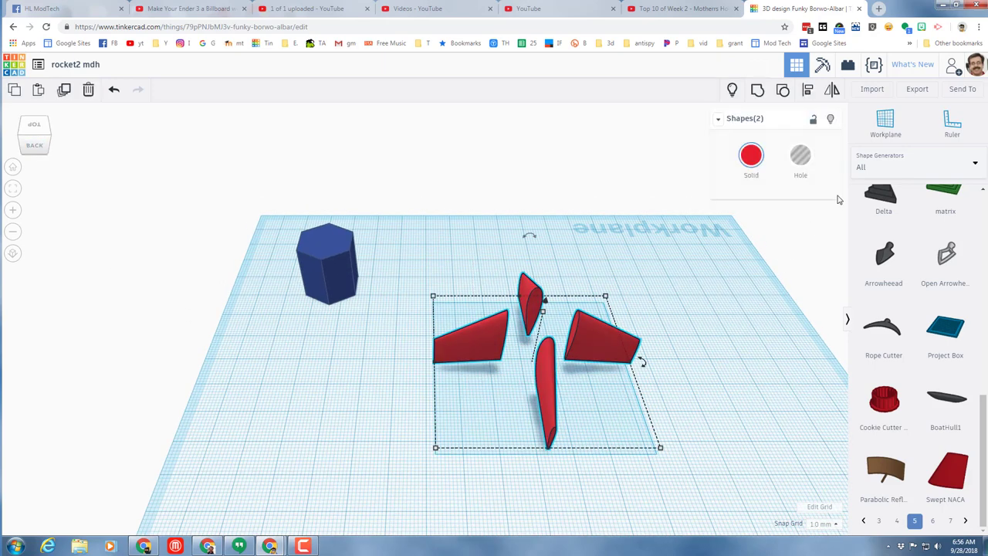
pyautogui.click(757, 90)
pyautogui.moveTo(553, 307); pyautogui.dragTo(552, 282, button='right')
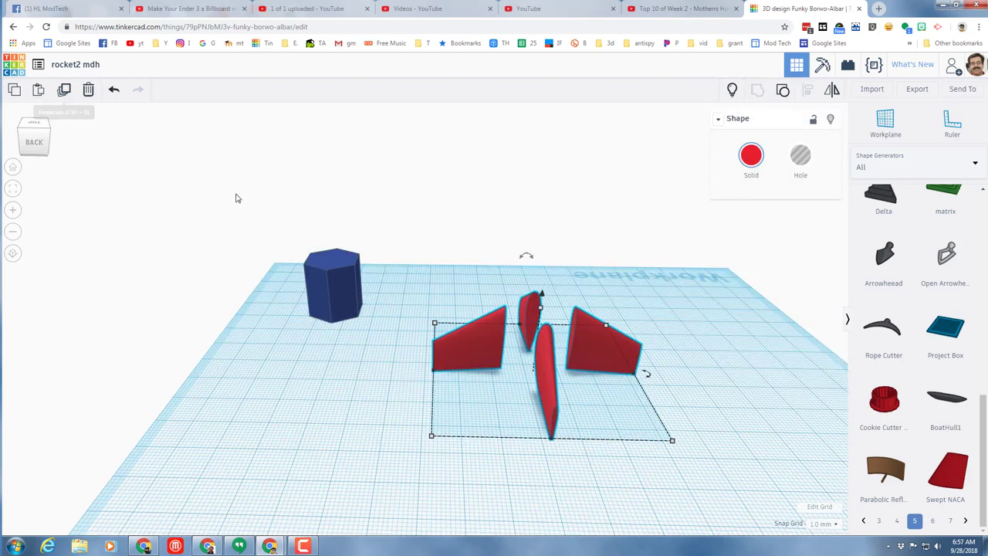
pyautogui.click(732, 90)
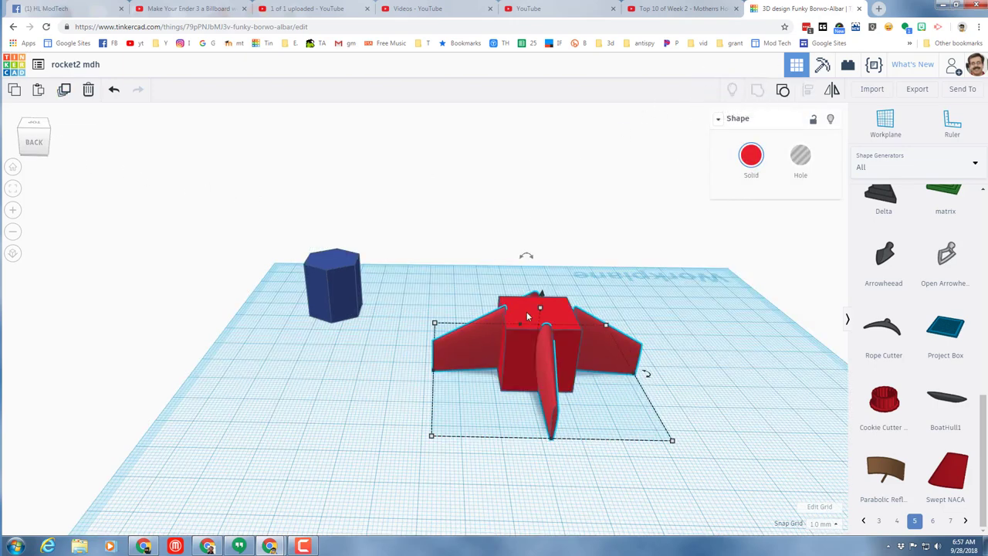
# Delete the red centre box and switch the shape library to Basic Shapes.
pyautogui.click(511, 376)
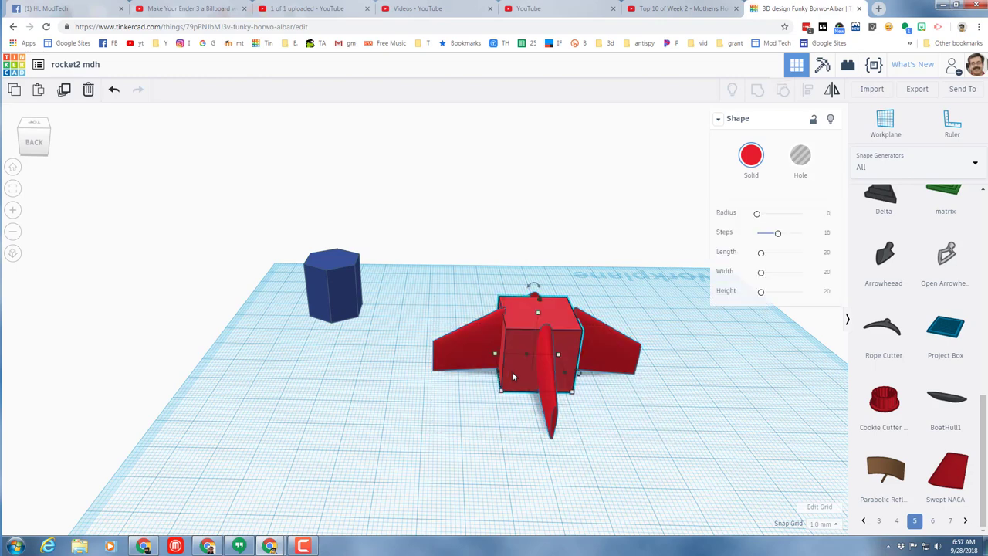
pyautogui.press('Delete')
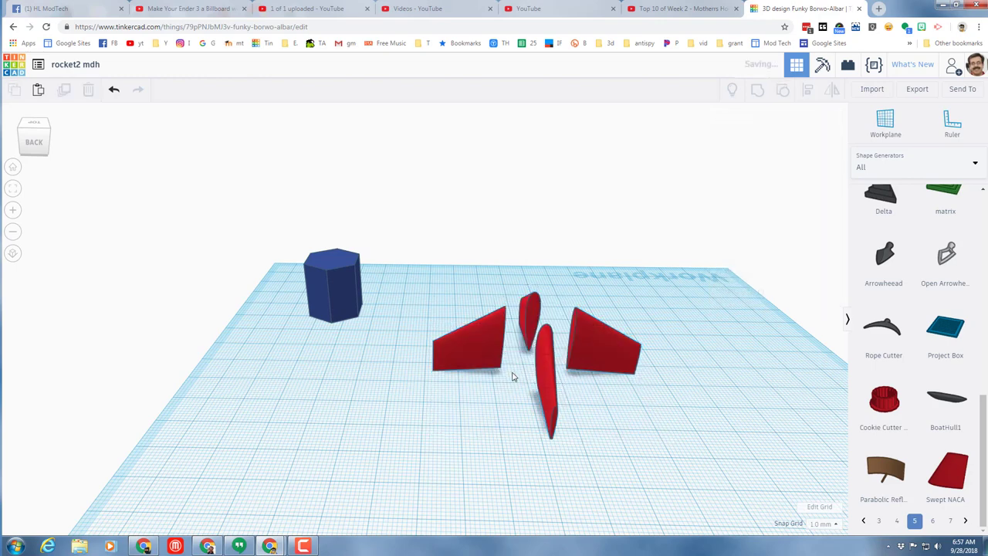
pyautogui.click(863, 165)
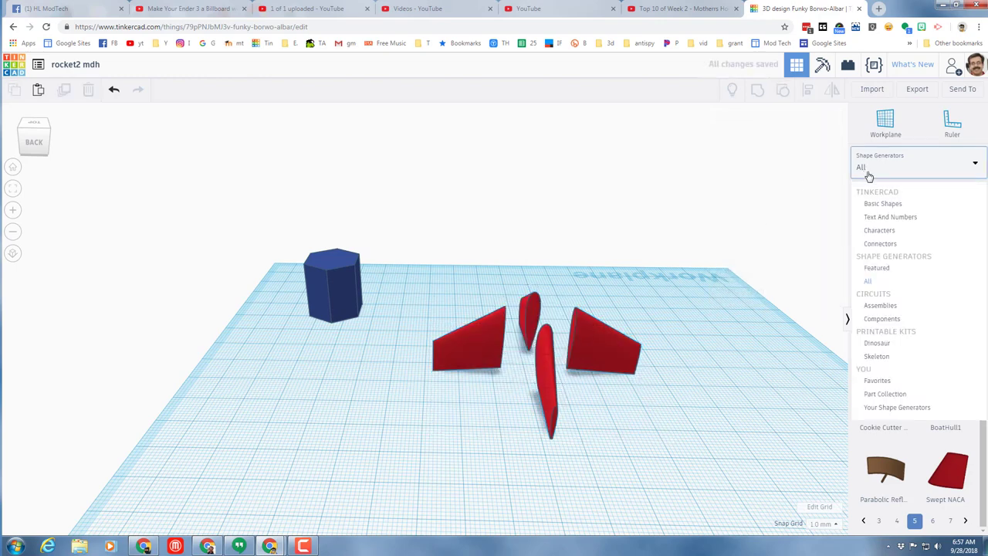
pyautogui.click(883, 204)
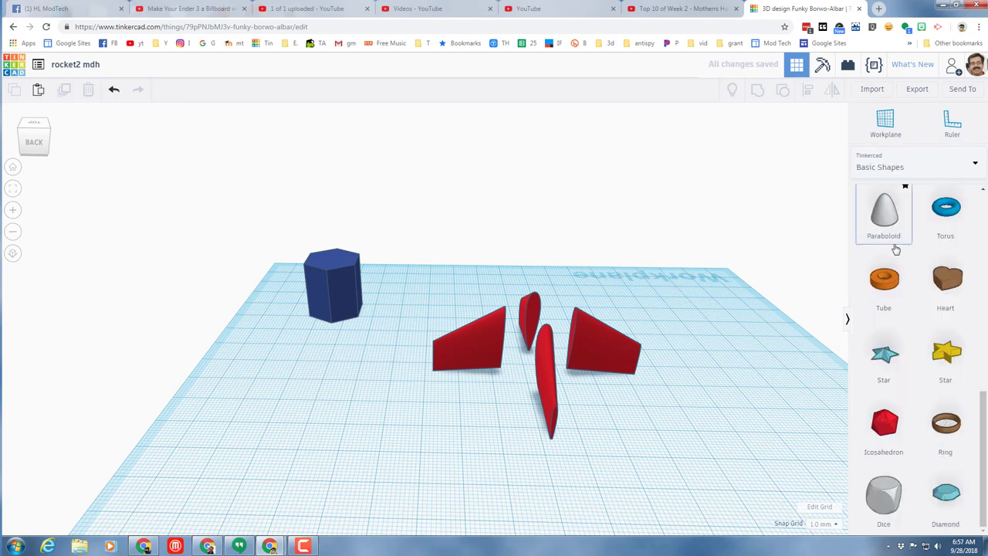
# Add an orange cylinder and align it centred with the fins on both axes.
pyautogui.scroll(10, 896, 249)
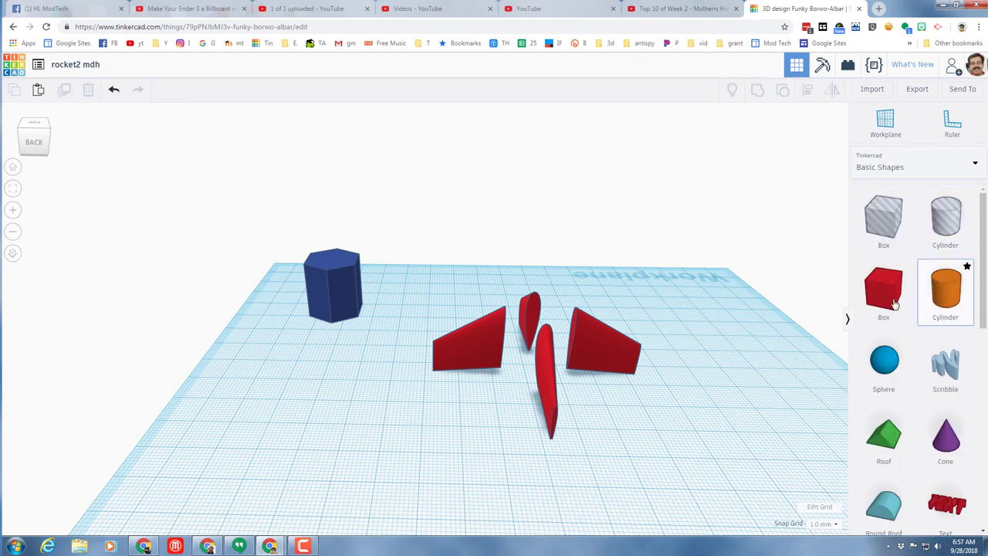
pyautogui.moveTo(946, 289); pyautogui.dragTo(552, 328)
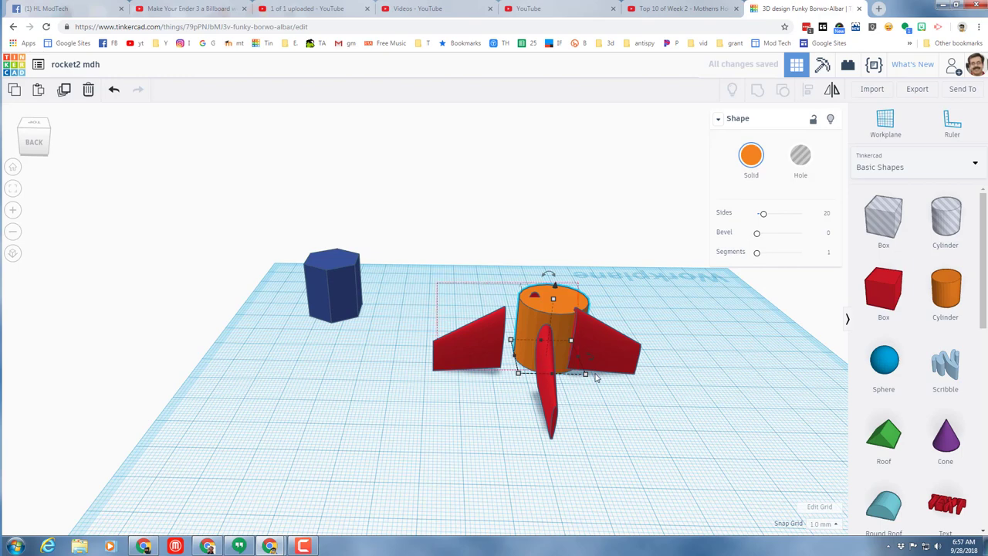
pyautogui.keyDown('shift'); pyautogui.click(596, 318); pyautogui.keyUp('shift')
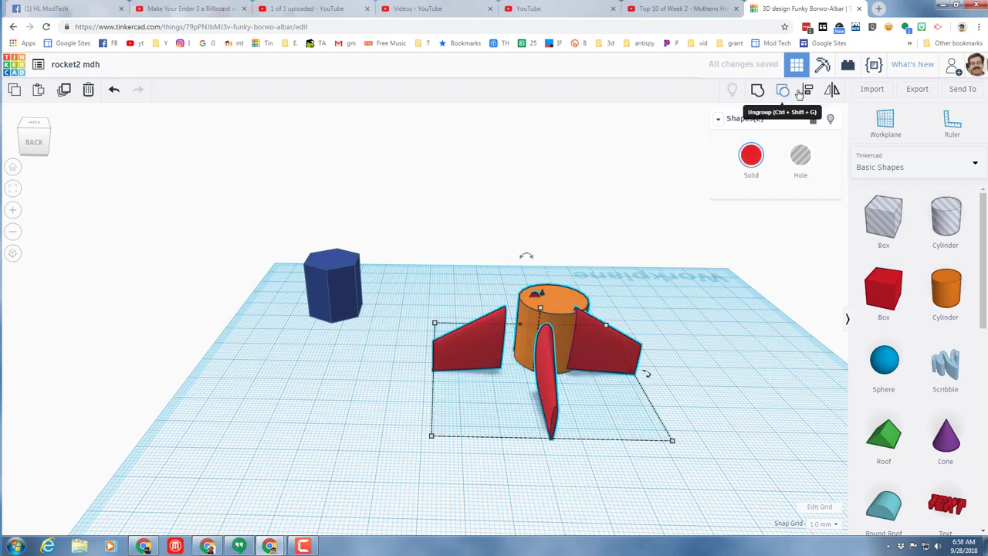
pyautogui.click(807, 89)
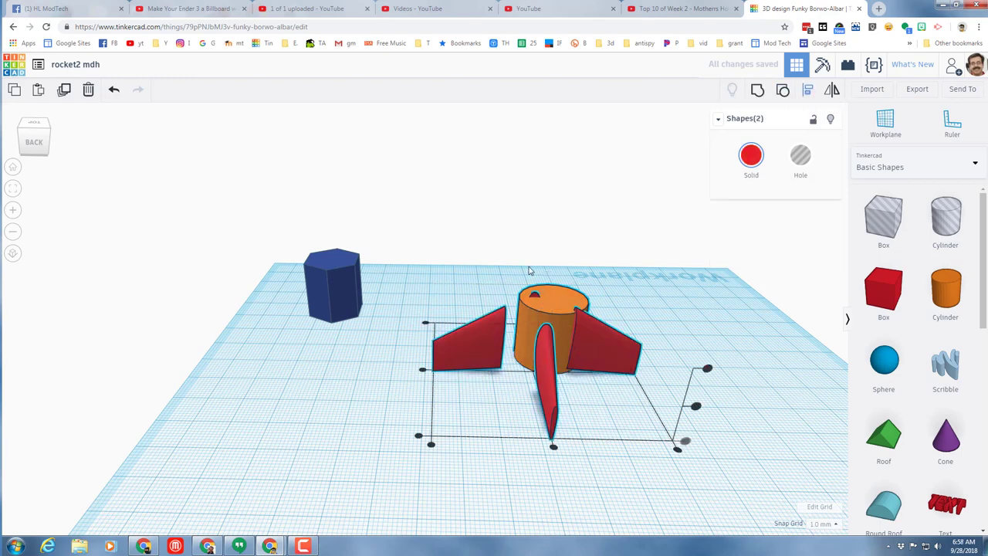
pyautogui.click(552, 446)
pyautogui.click(422, 370)
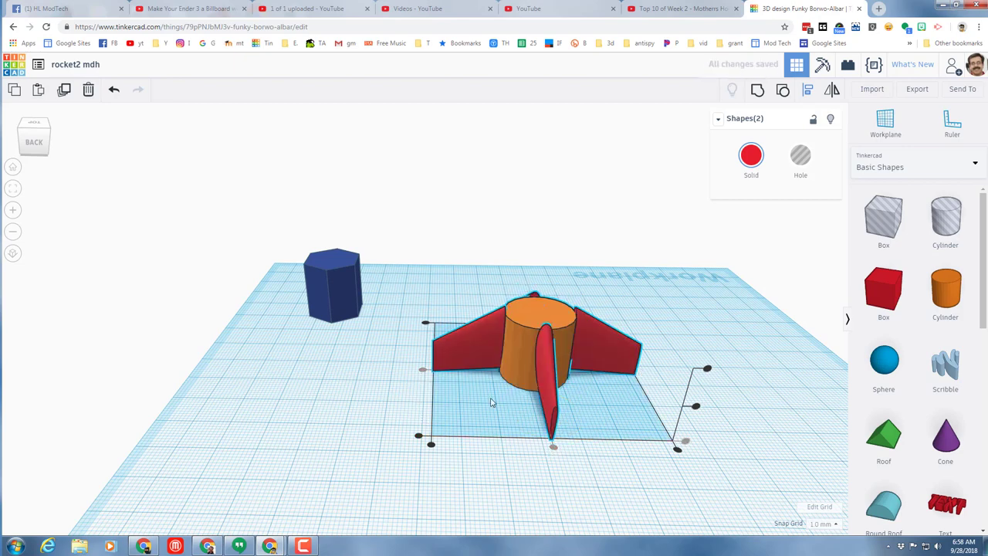
# Stretch the orange cylinder upward to a height of 50 for the rocket body.
pyautogui.click(399, 370)
pyautogui.moveTo(309, 375); pyautogui.dragTo(399, 371, button='right')
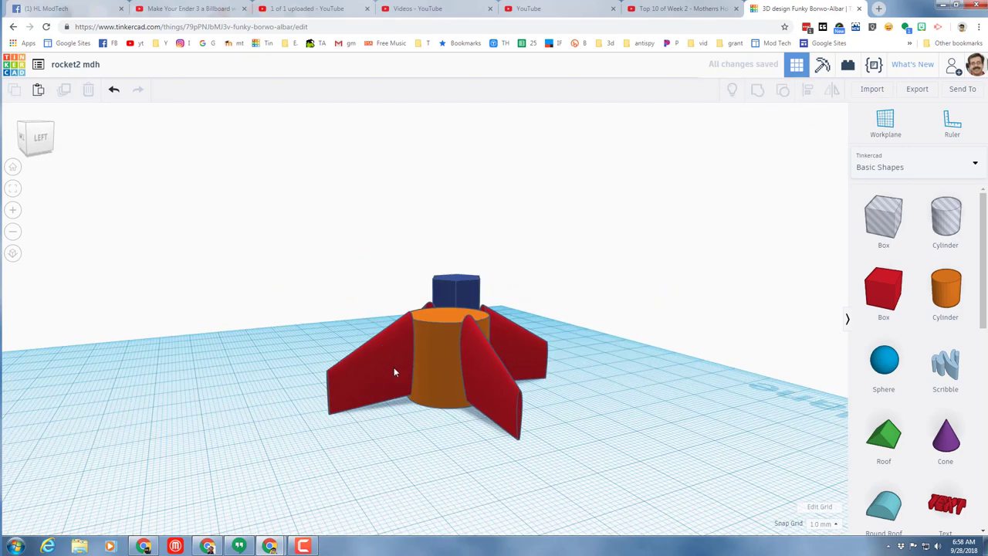
pyautogui.moveTo(474, 407); pyautogui.dragTo(515, 354, button='right')
pyautogui.click(512, 342)
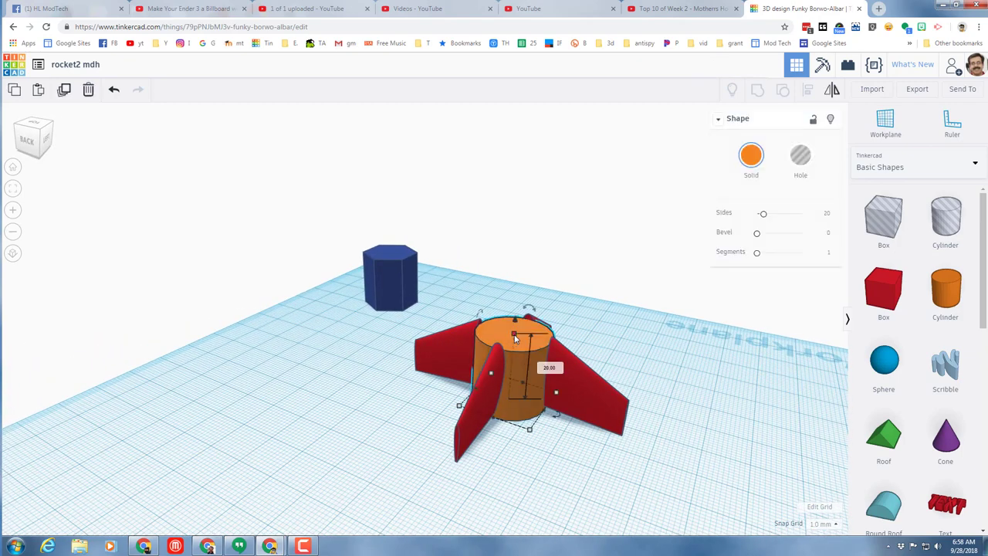
pyautogui.moveTo(515, 331); pyautogui.dragTo(500, 114)
pyautogui.moveTo(520, 407); pyautogui.dragTo(561, 407, button='right')
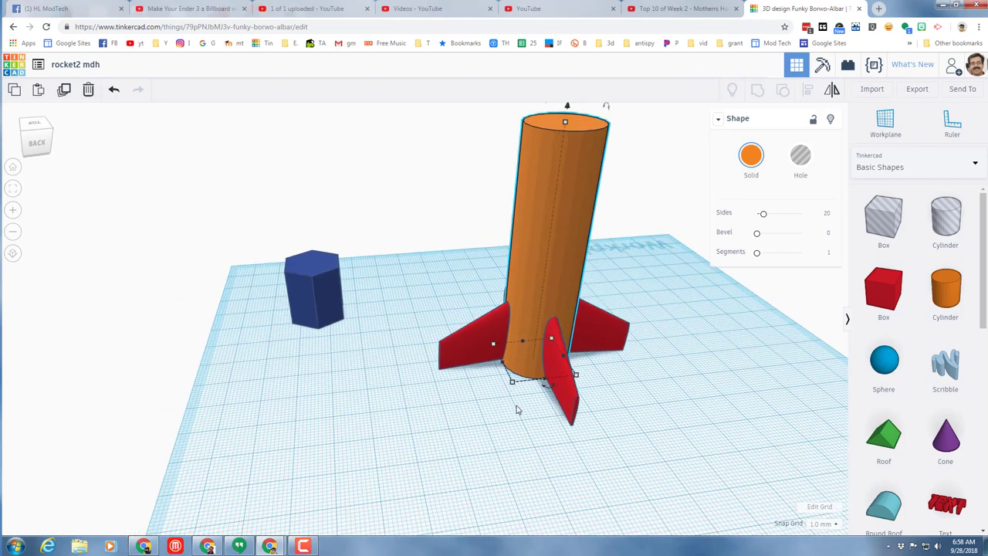
pyautogui.moveTo(617, 399); pyautogui.dragTo(863, 418, button='right')
# Switch the shape library to show all Shape Generators.
pyautogui.scroll(-3, 950, 432)
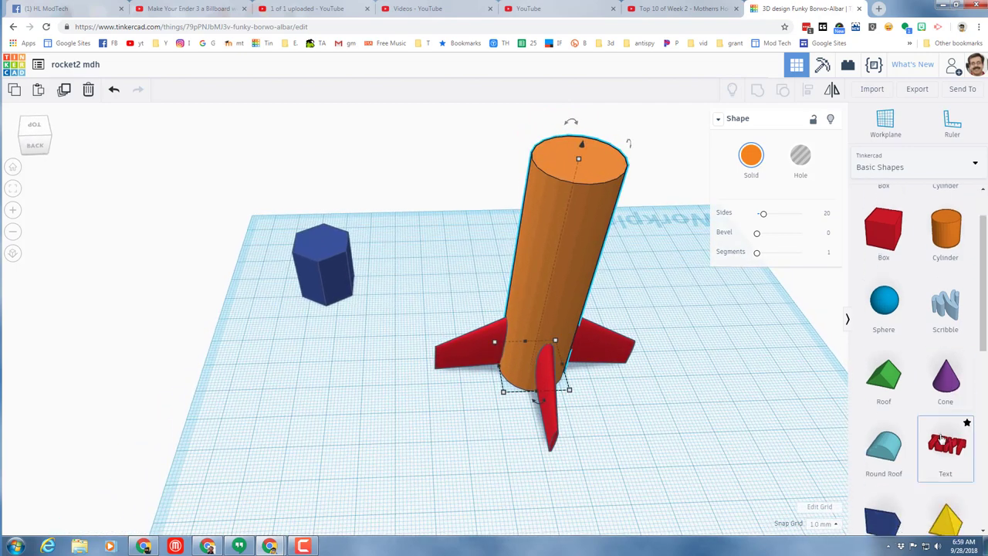
pyautogui.scroll(-2, 883, 463)
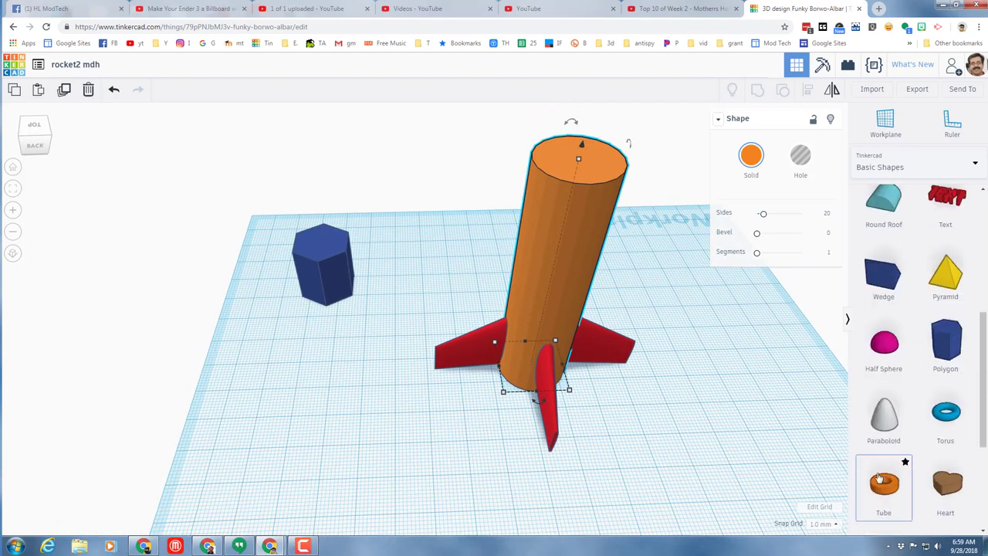
pyautogui.scroll(-1, 888, 464)
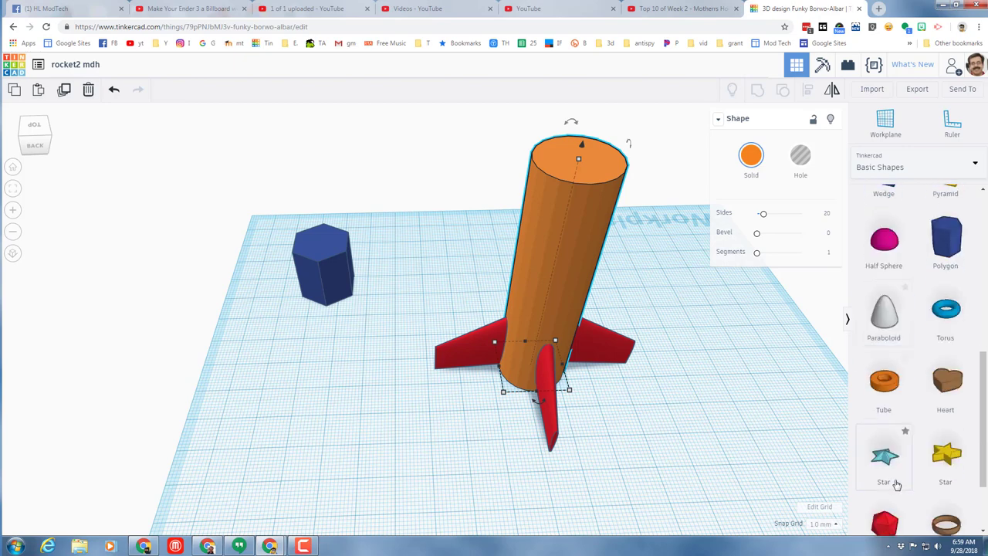
pyautogui.scroll(-1, 900, 471)
pyautogui.scroll(7, 884, 353)
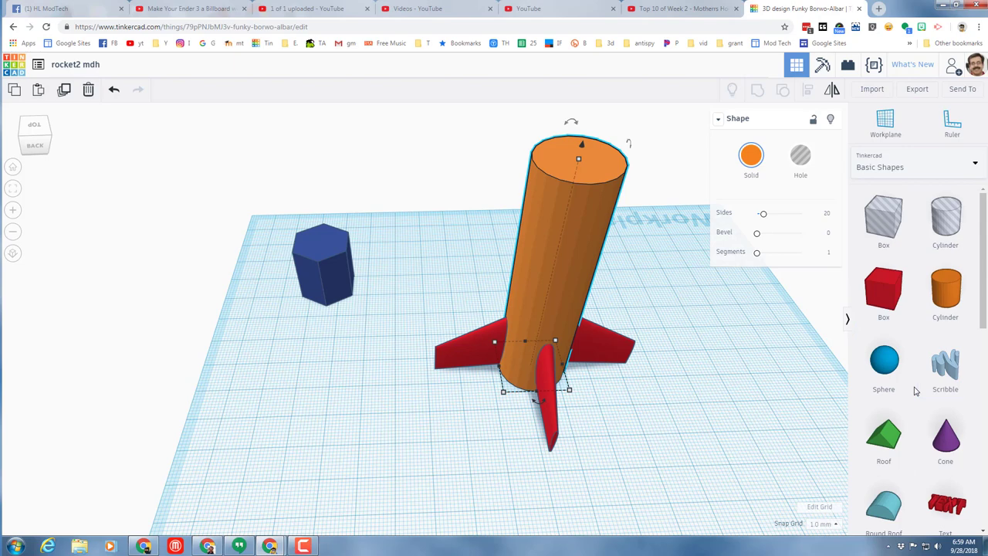
pyautogui.click(915, 163)
pyautogui.click(877, 350)
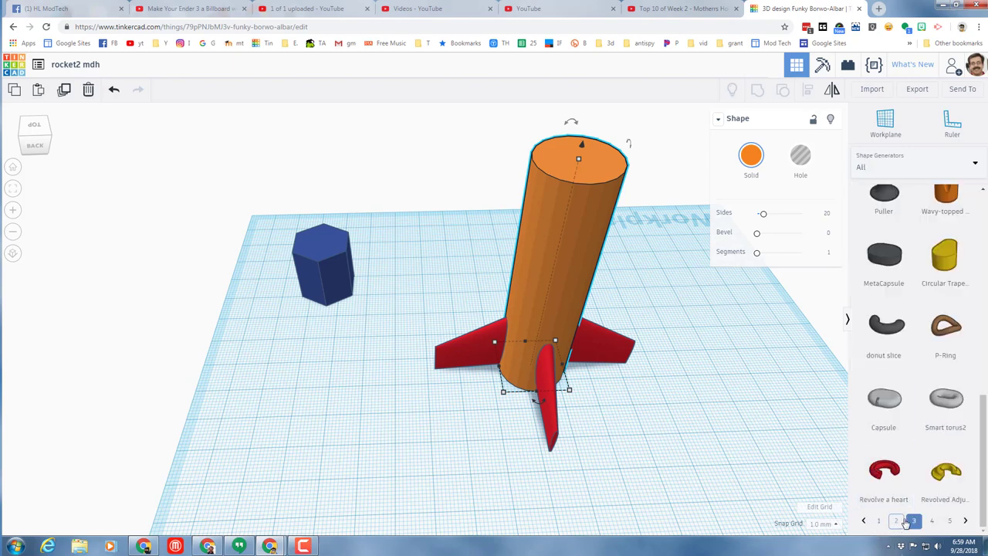
pyautogui.scroll(5, 908, 523)
pyautogui.scroll(-1, 911, 533)
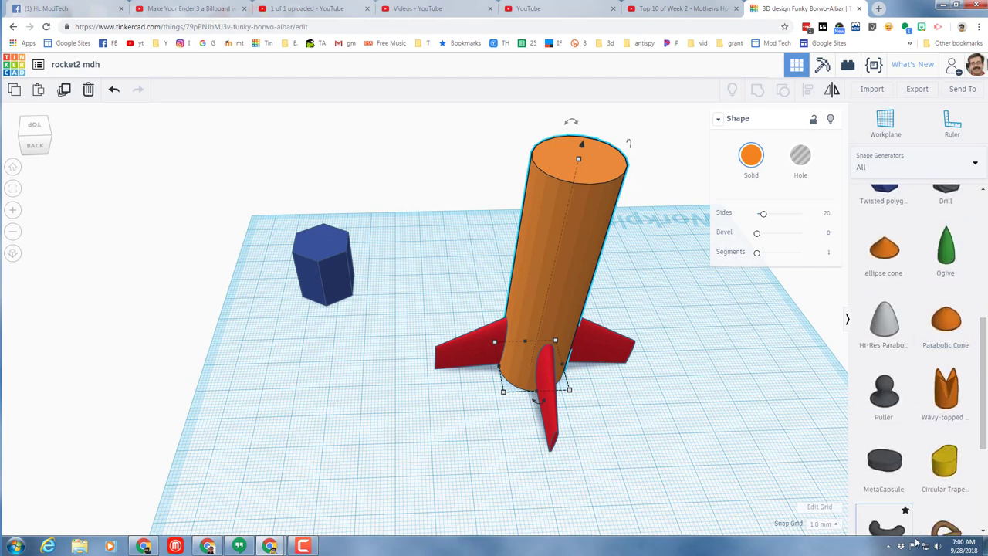
pyautogui.scroll(3, 957, 453)
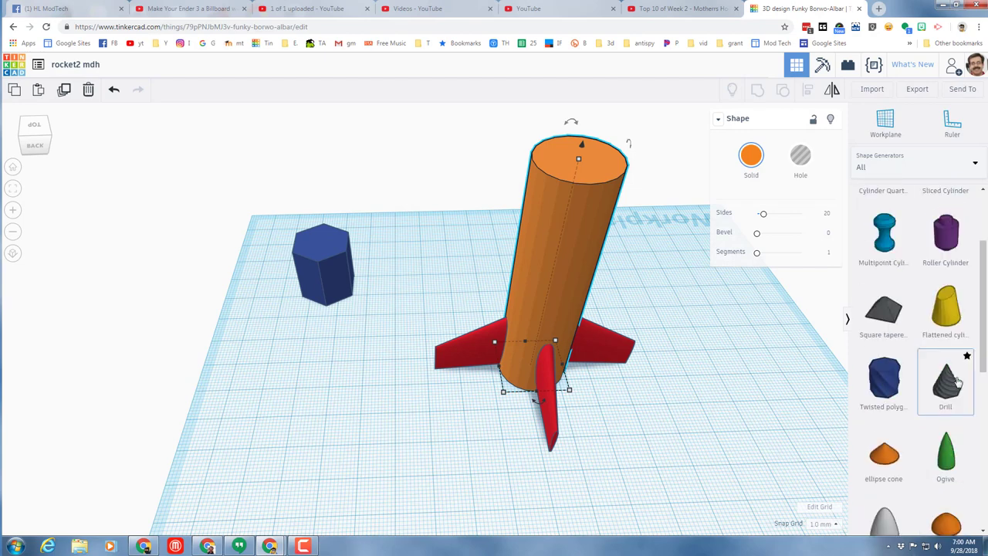
pyautogui.scroll(3, 957, 382)
pyautogui.scroll(-2, 957, 382)
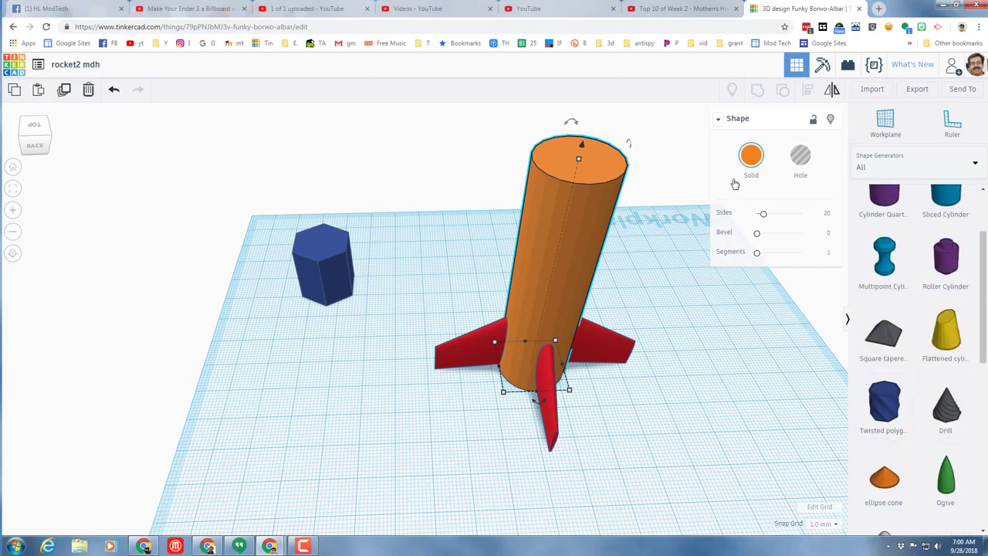
# Set a workplane on the cylinder's top face and drop a green Ogive there.
pyautogui.click(885, 124)
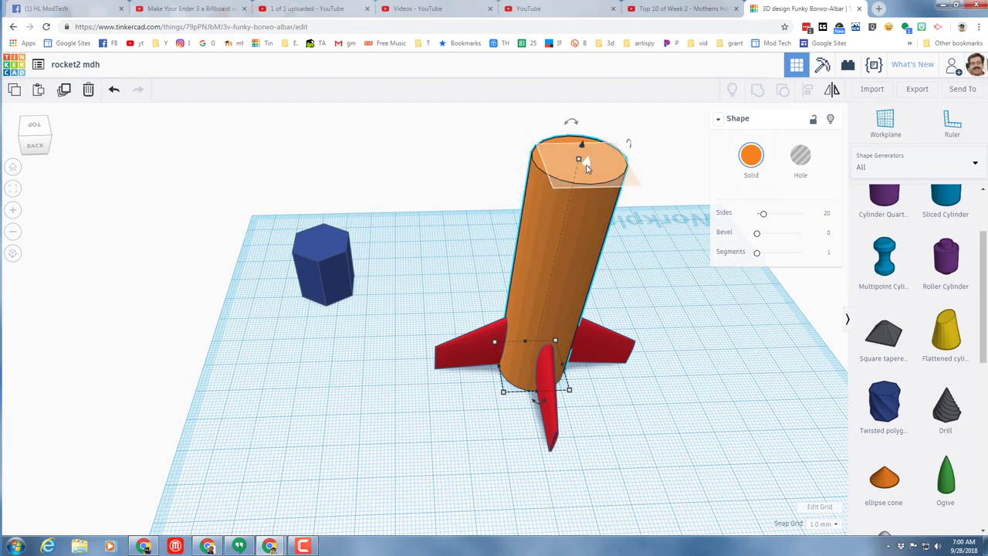
pyautogui.click(579, 162)
pyautogui.scroll(-4, 902, 450)
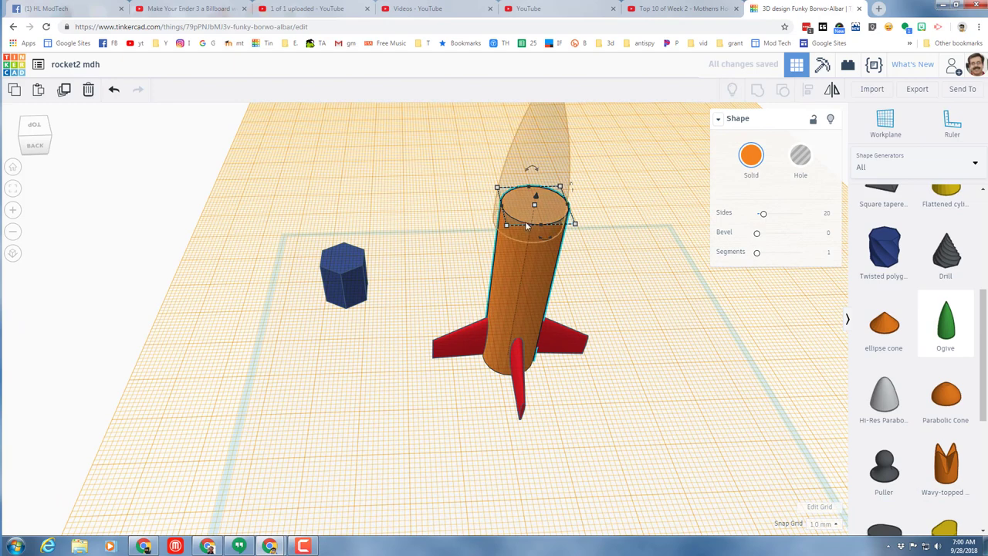
pyautogui.click(509, 284)
# Centre the ogive nose on the body and fins with Align.
pyautogui.moveTo(443, 188); pyautogui.dragTo(589, 404)
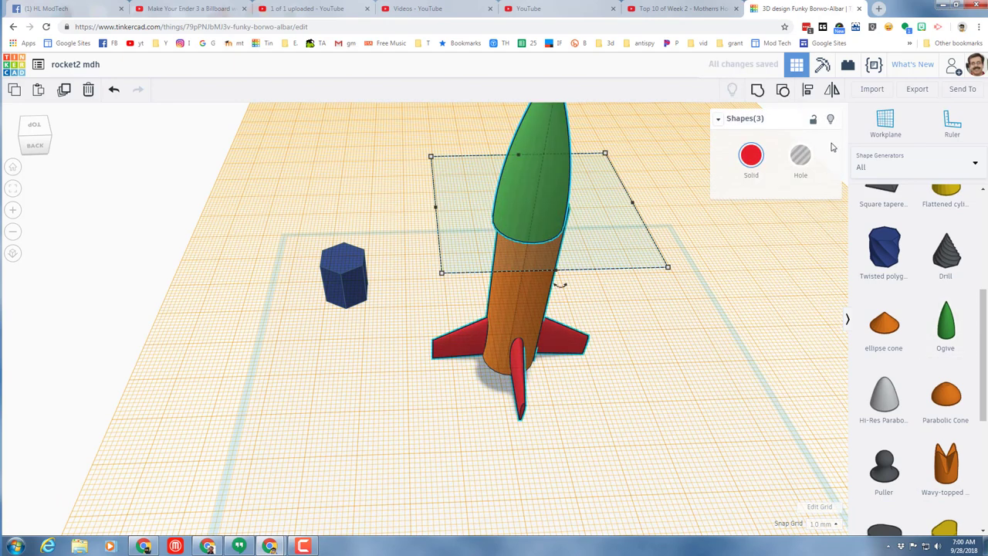
pyautogui.click(809, 93)
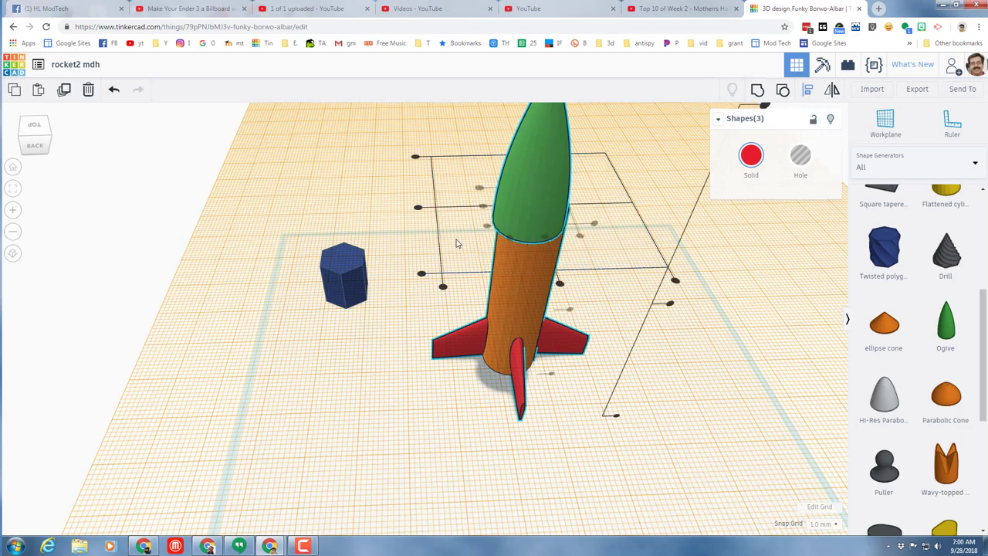
pyautogui.click(418, 210)
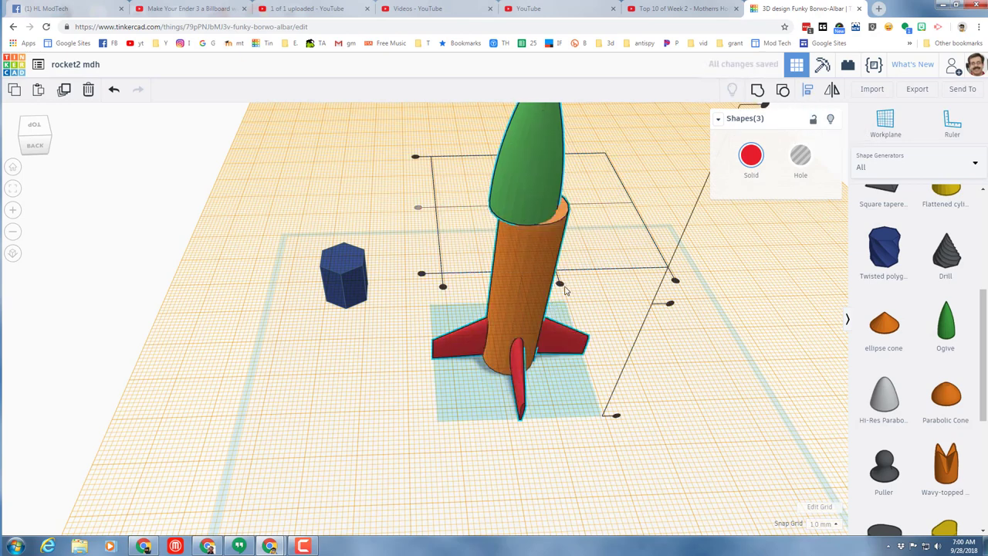
pyautogui.click(664, 392)
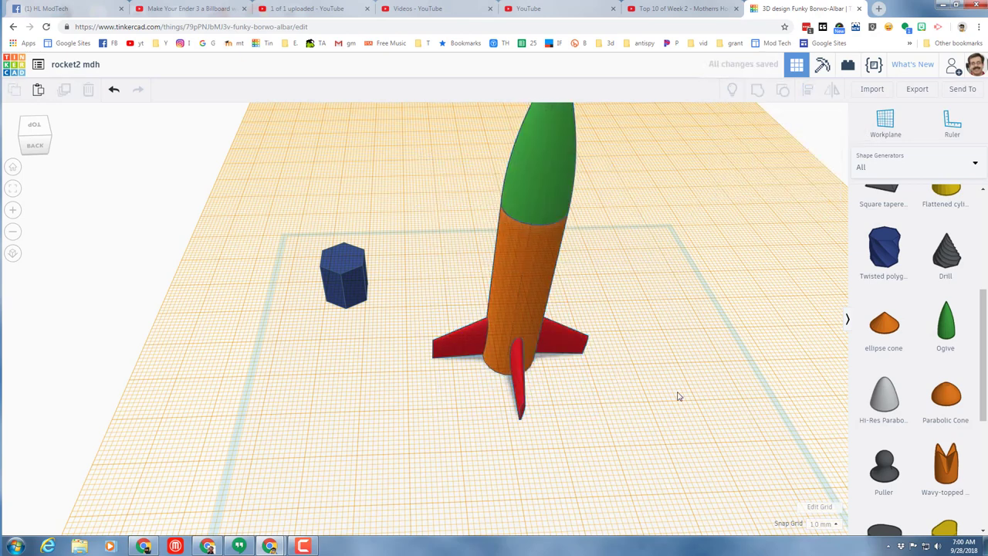
pyautogui.moveTo(664, 393); pyautogui.dragTo(677, 365, button='right')
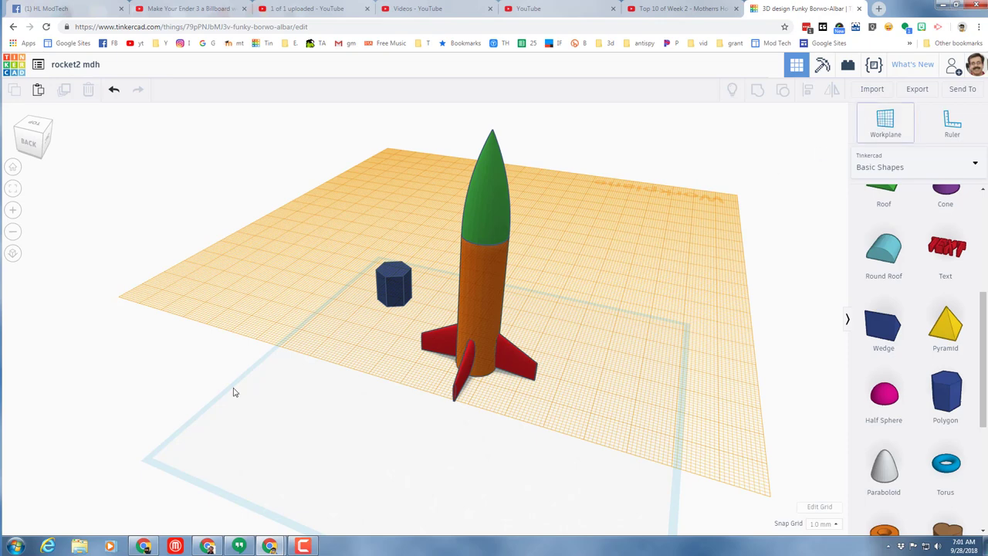
# Reset the workplane to the ground grid and add a grey paraboloid beside the rocket.
pyautogui.click(173, 449)
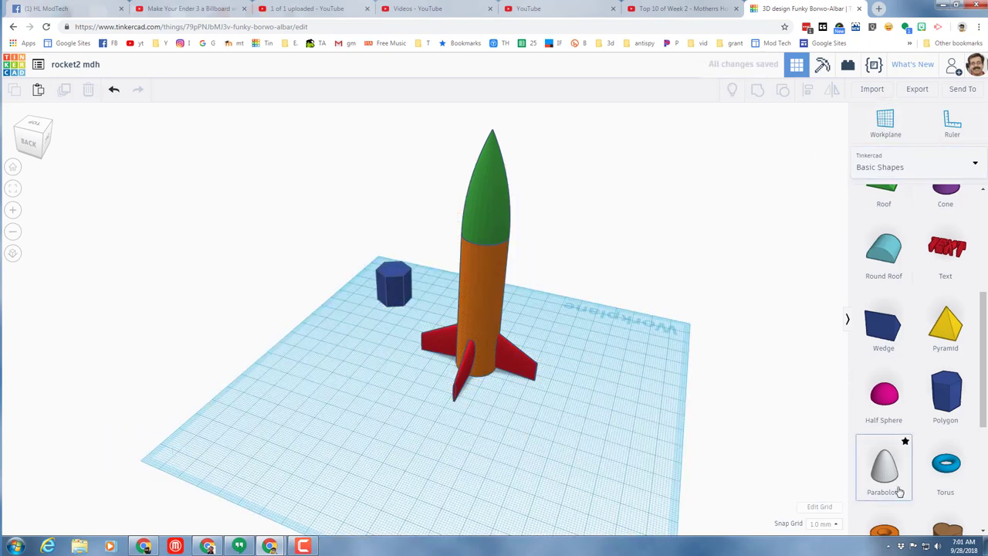
pyautogui.scroll(3, 957, 359)
pyautogui.scroll(-4, 926, 342)
pyautogui.moveTo(884, 417); pyautogui.dragTo(375, 423)
pyautogui.moveTo(383, 437); pyautogui.dragTo(377, 380, button='right')
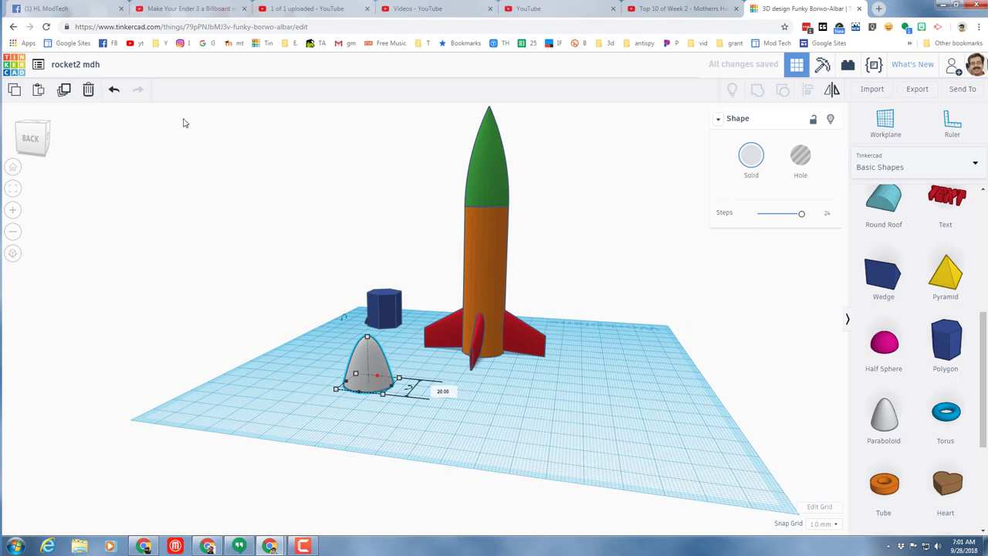
# Duplicate the paraboloid and scale the copy evenly from 20 to 18 mm.
pyautogui.click(64, 89)
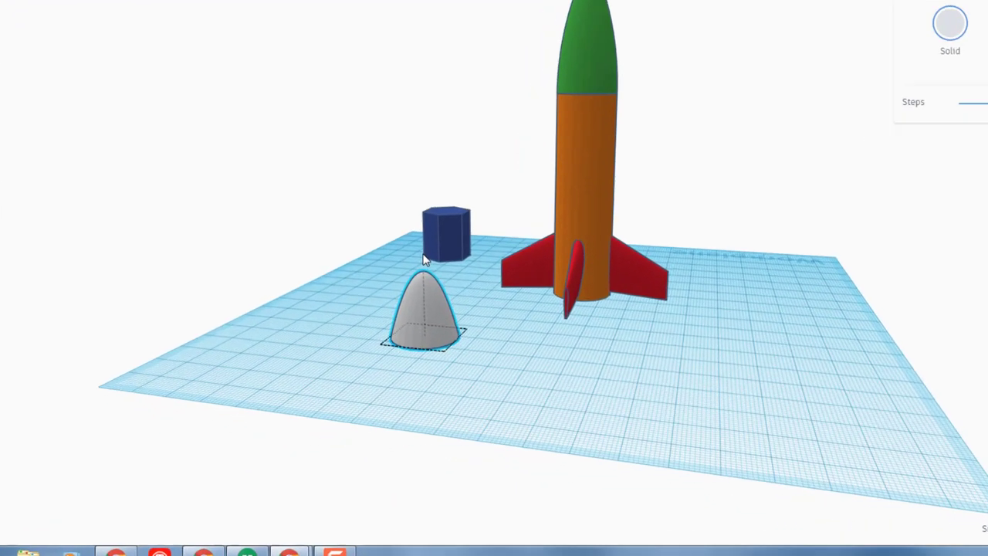
pyautogui.press('Left')
pyautogui.press('Left')
pyautogui.press('Down')
pyautogui.press('Down')
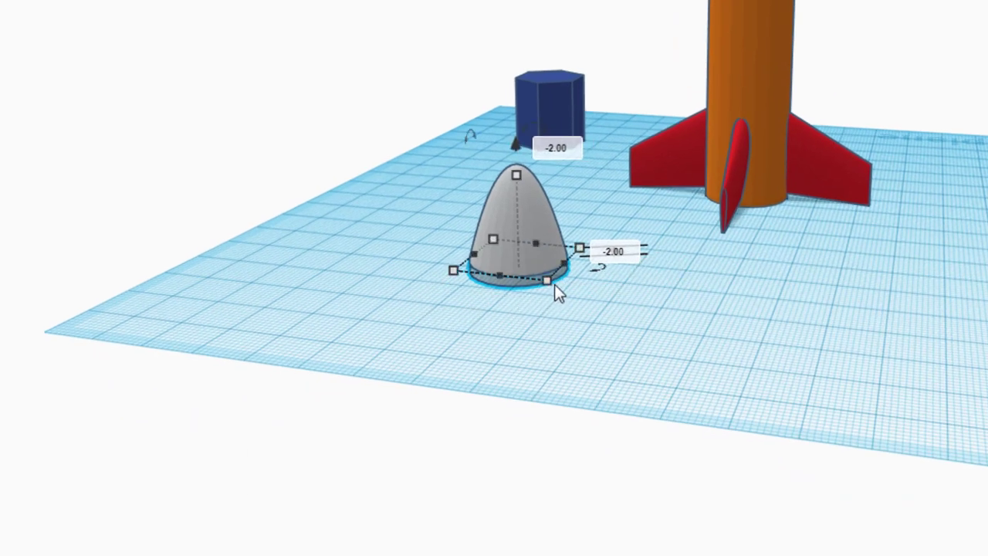
pyautogui.keyDown('shift'); pyautogui.moveTo(550, 279); pyautogui.dragTo(543, 275); pyautogui.keyUp('shift')
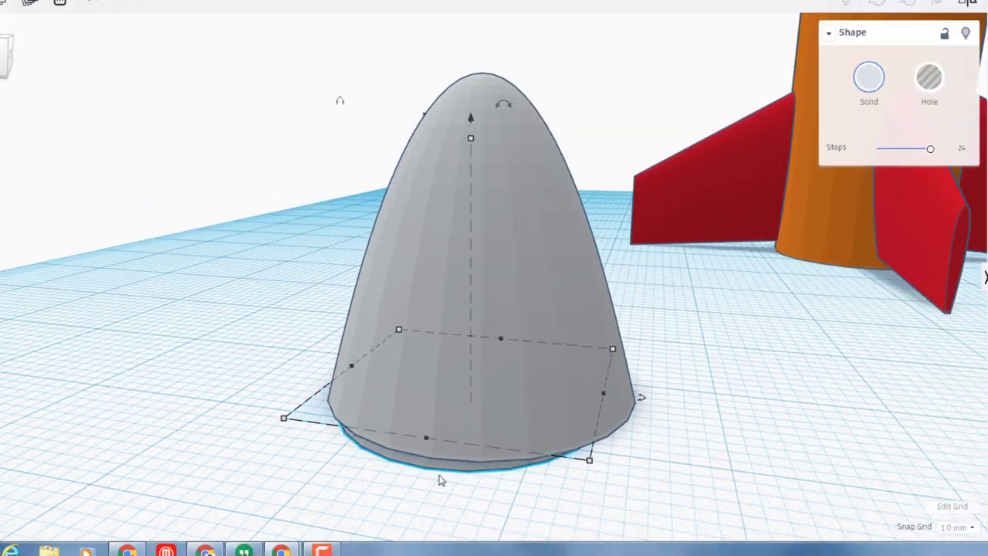
pyautogui.click(655, 507)
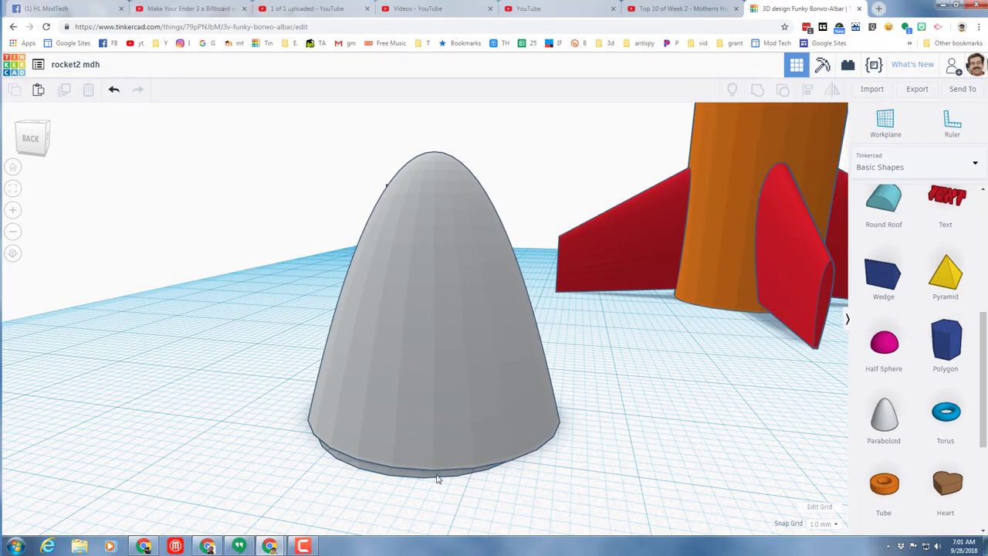
# Centre the two paraboloids on each other and group them into one hollow grey engine bell.
pyautogui.click(437, 477)
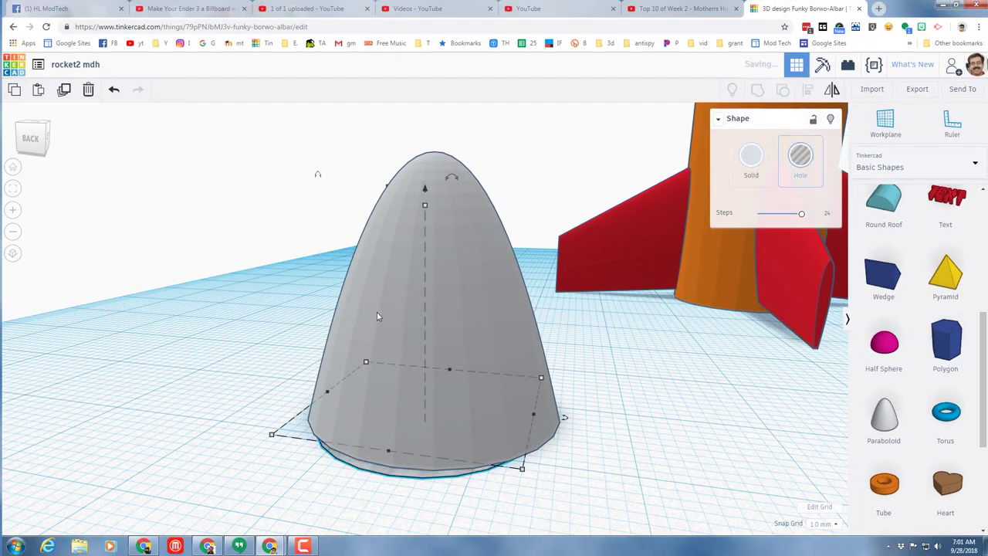
pyautogui.moveTo(352, 432); pyautogui.dragTo(361, 476)
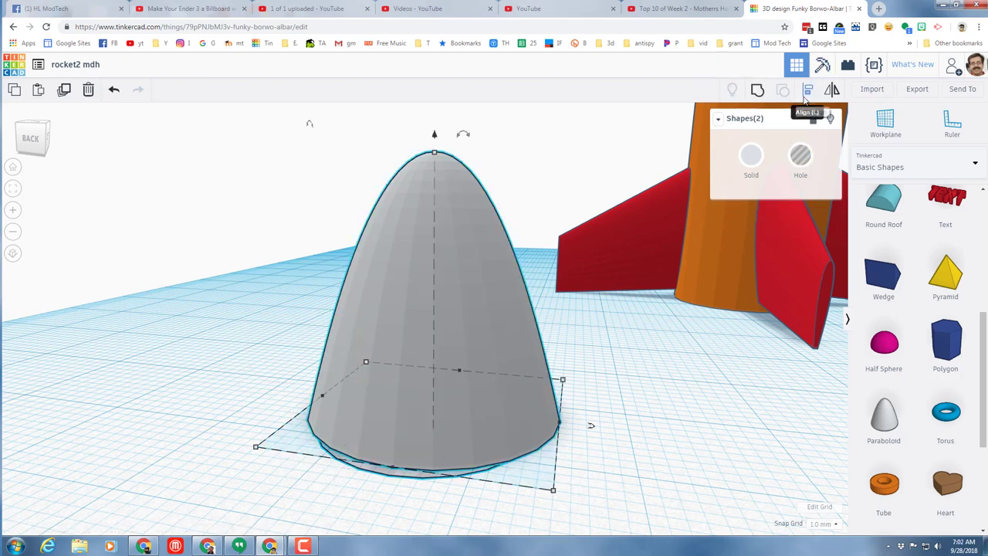
pyautogui.click(808, 89)
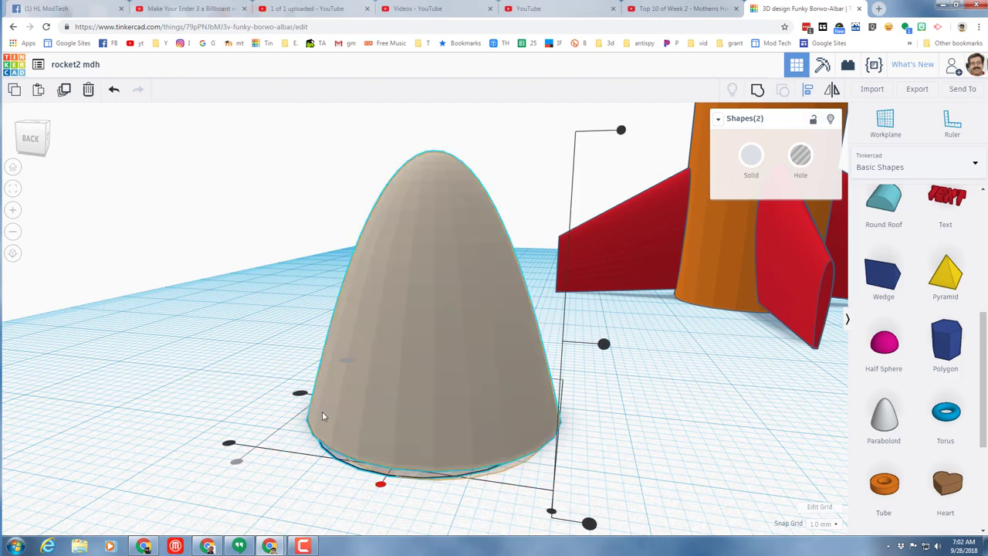
pyautogui.click(299, 394)
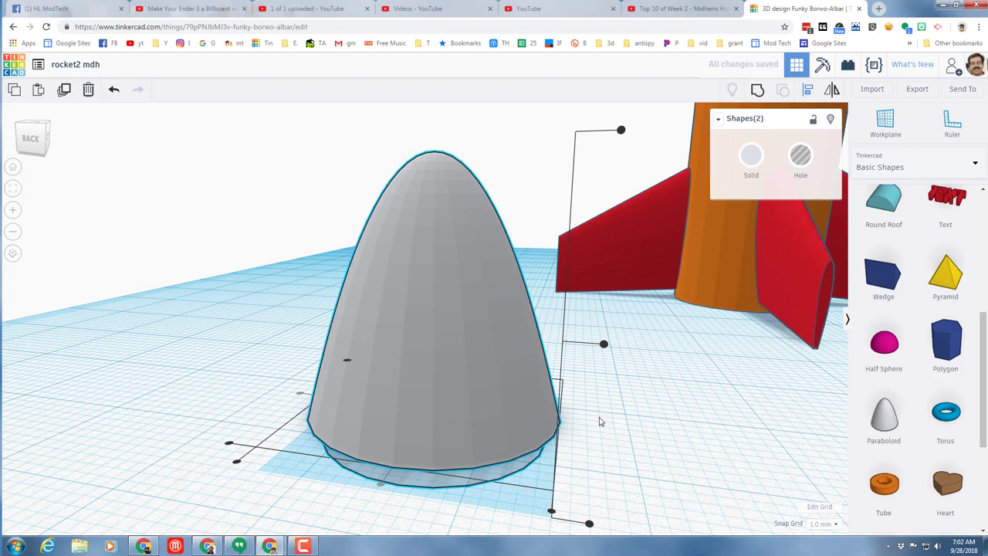
pyautogui.click(758, 94)
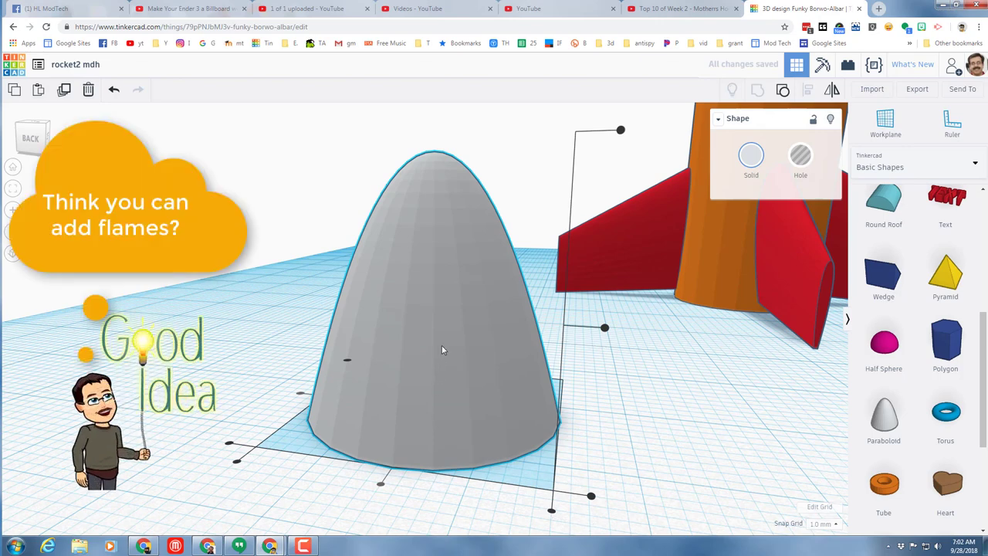
# Shrink the engine bell to 12 × 12 mm and nudge it back on the workplane.
pyautogui.click(37, 152)
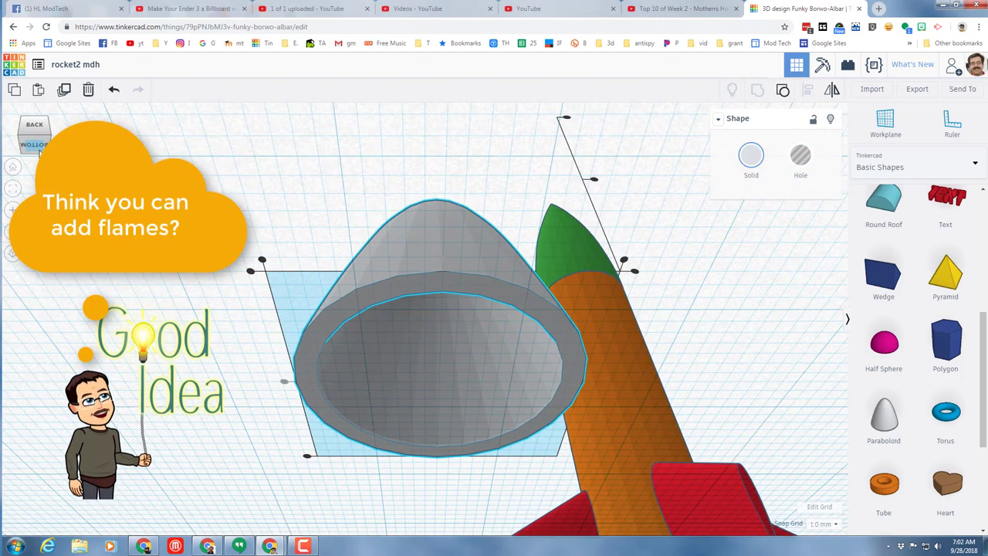
pyautogui.moveTo(162, 293); pyautogui.dragTo(186, 264, button='right')
pyautogui.click(270, 226)
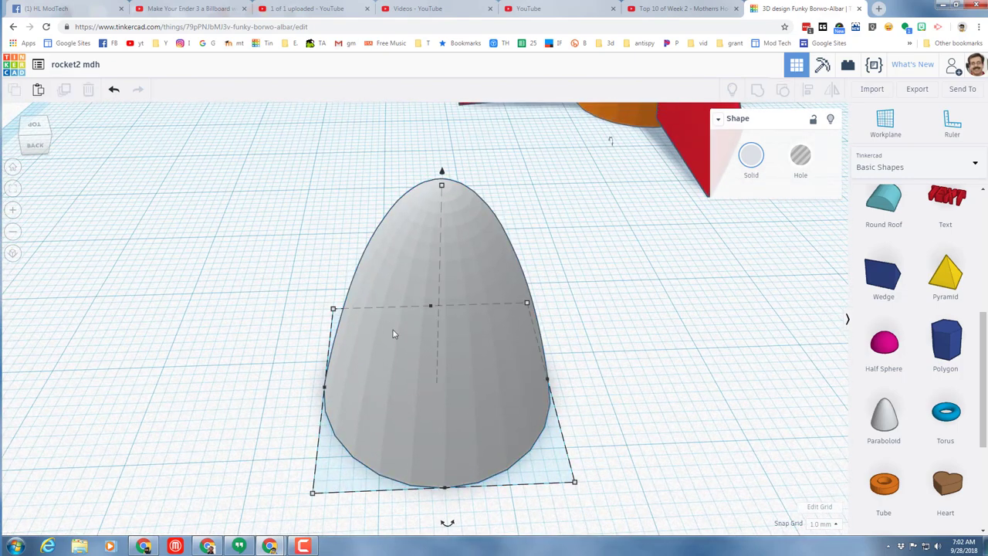
pyautogui.click(474, 421)
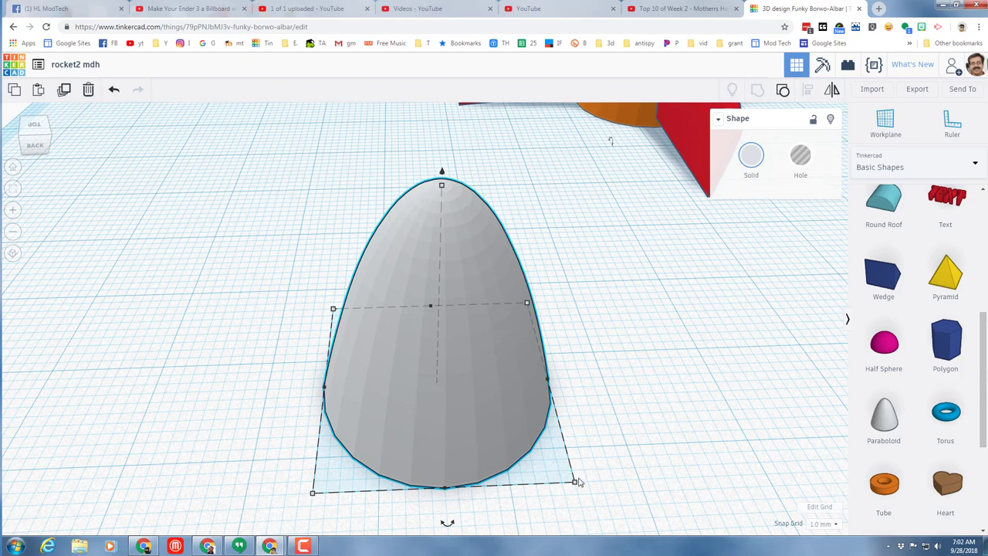
pyautogui.moveTo(574, 481); pyautogui.dragTo(452, 409)
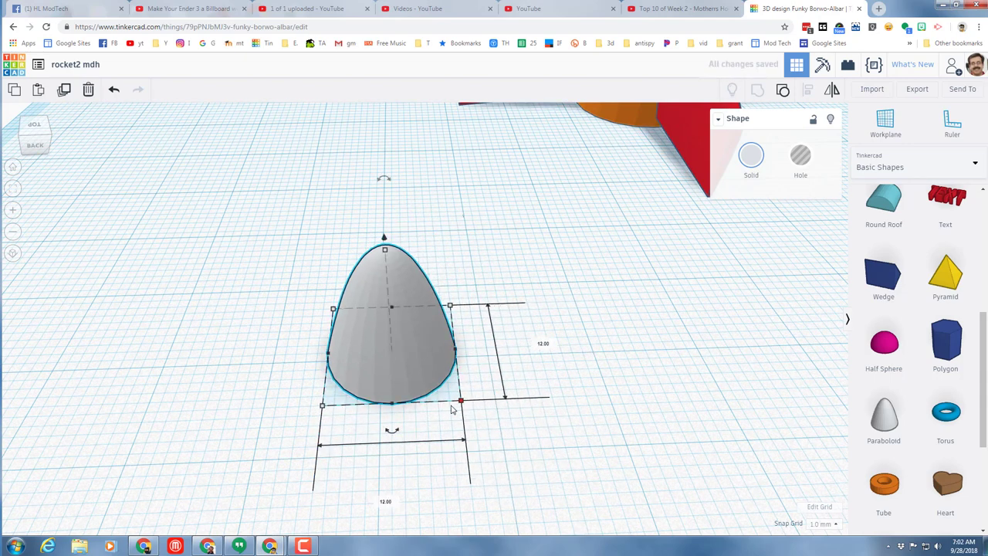
pyautogui.press('Up')
pyautogui.press('Up')
pyautogui.press('Up')
pyautogui.press('Up')
pyautogui.press('Up')
pyautogui.press('Up')
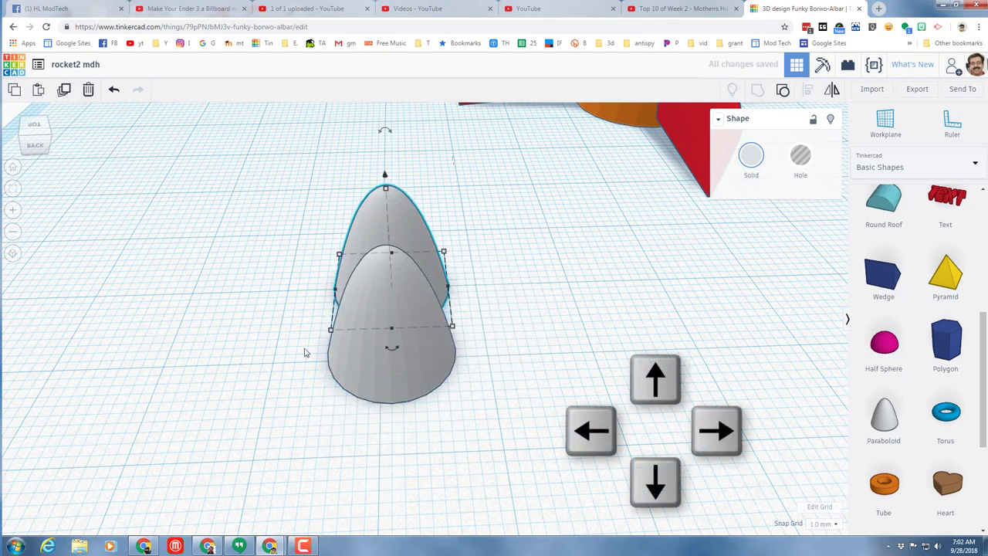
pyautogui.click(30, 128)
pyautogui.press('Up')
pyautogui.press('Up')
pyautogui.press('Up')
pyautogui.press('Up')
pyautogui.press('Up')
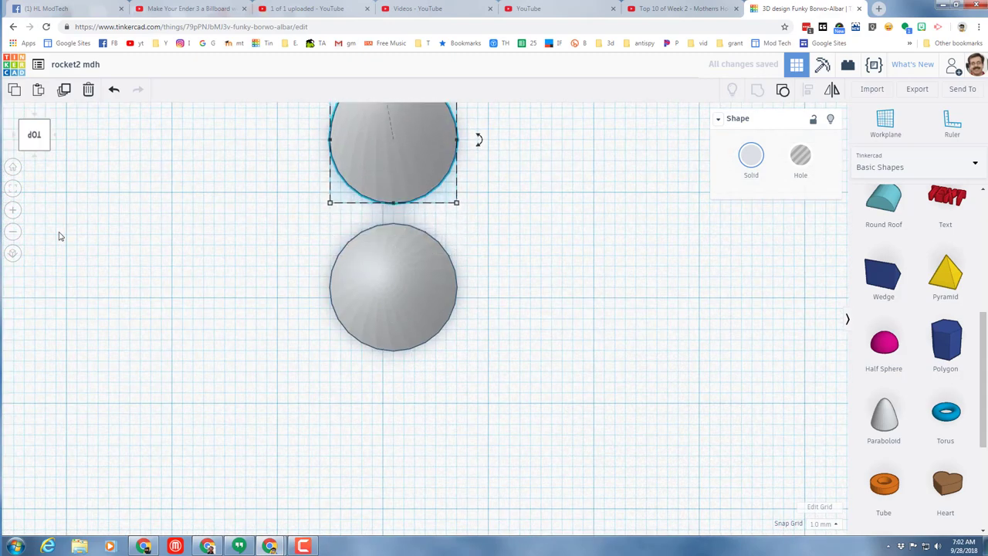
# Nudge the upper engine bell three steps to the right.
pyautogui.keyDown('shift'); pyautogui.click(421, 276); pyautogui.keyUp('shift')
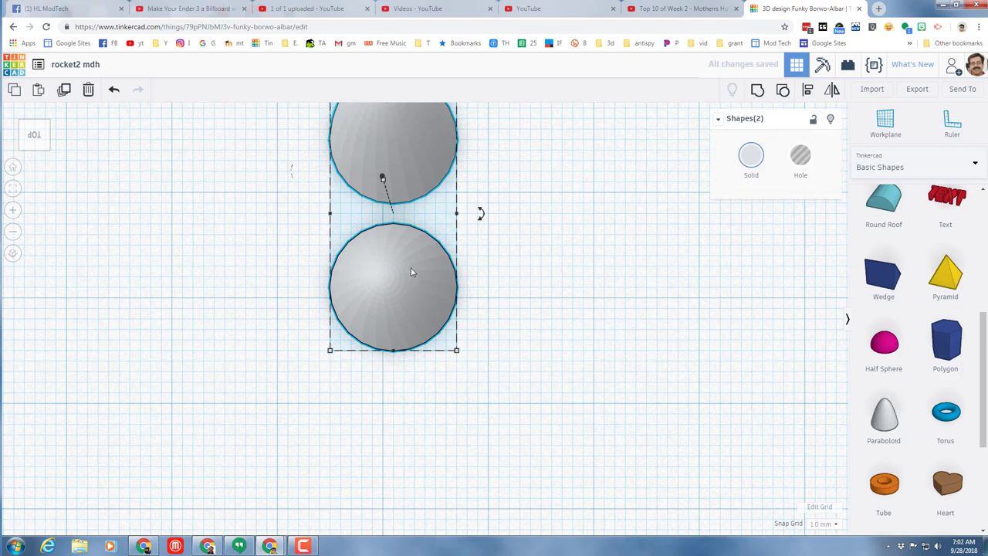
pyautogui.keyDown('shift'); pyautogui.click(409, 272); pyautogui.keyUp('shift')
pyautogui.press('Right')
pyautogui.press('Right')
pyautogui.press('Right')
pyautogui.press('Right')
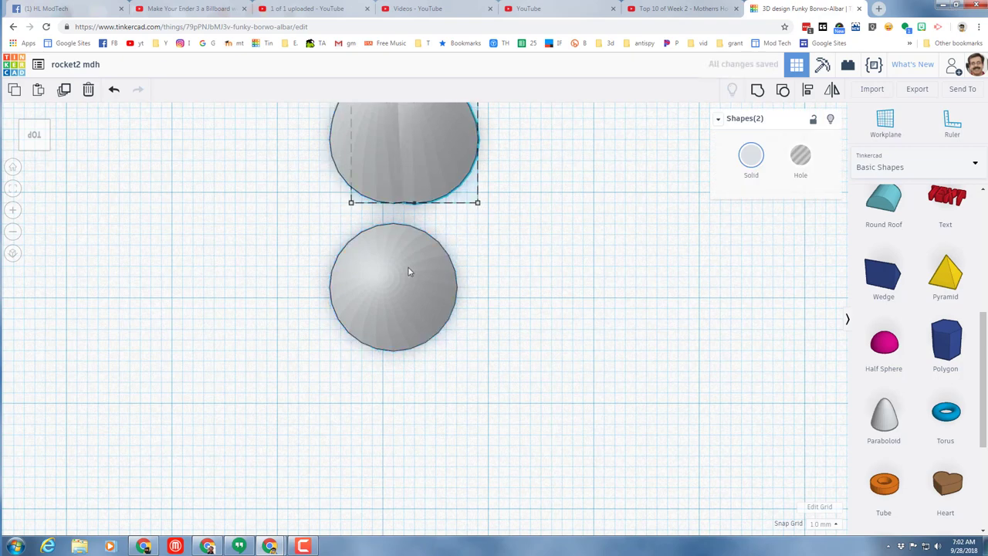
pyautogui.press('Right')
pyautogui.press('Right')
pyautogui.press('Right')
pyautogui.press('Right')
pyautogui.press('Right')
pyautogui.press('Right')
pyautogui.press('Right')
pyautogui.press('Right')
pyautogui.press('Right')
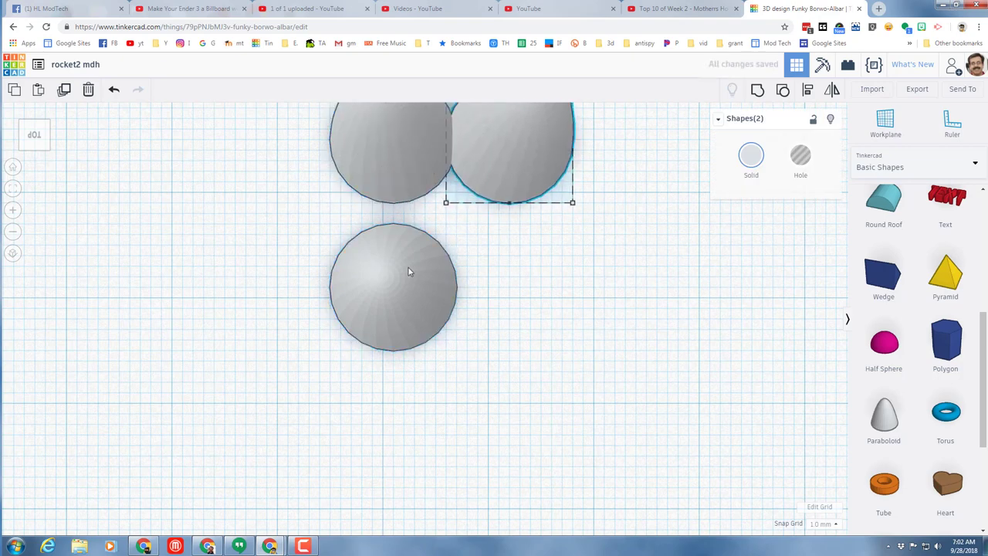
pyautogui.press('Right')
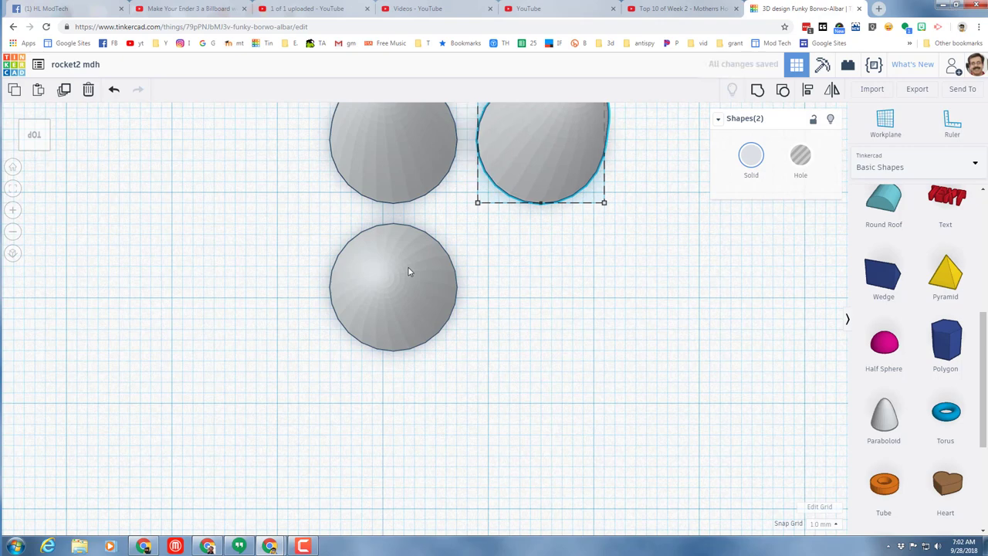
# Nudge the lower engine bell against its neighbour, then select all four paraboloids in the 2 × 2 square.
pyautogui.click(395, 288)
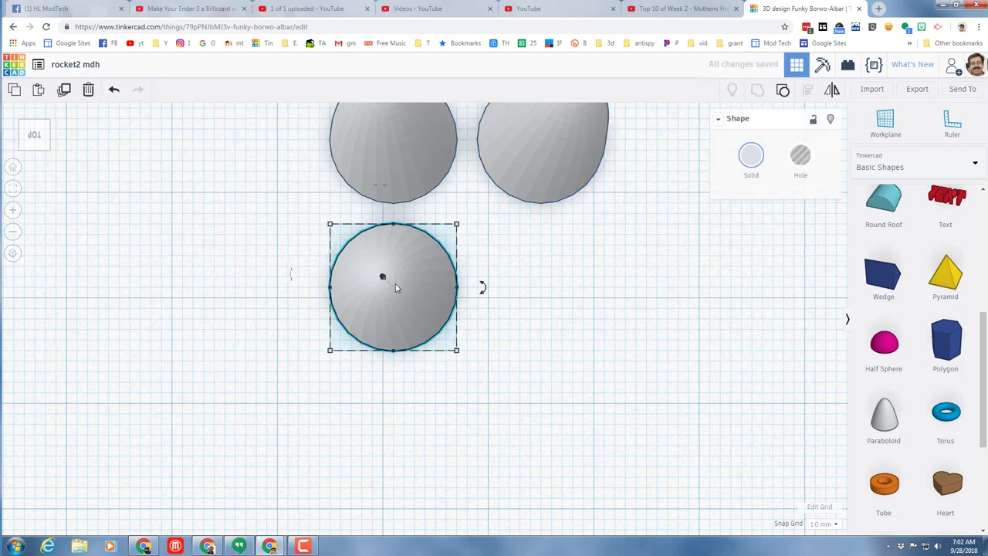
pyautogui.press('Right')
pyautogui.press('Right')
pyautogui.press('Right')
pyautogui.press('Right')
pyautogui.press('Right')
pyautogui.press('Right')
pyautogui.press('Right')
pyautogui.press('Right')
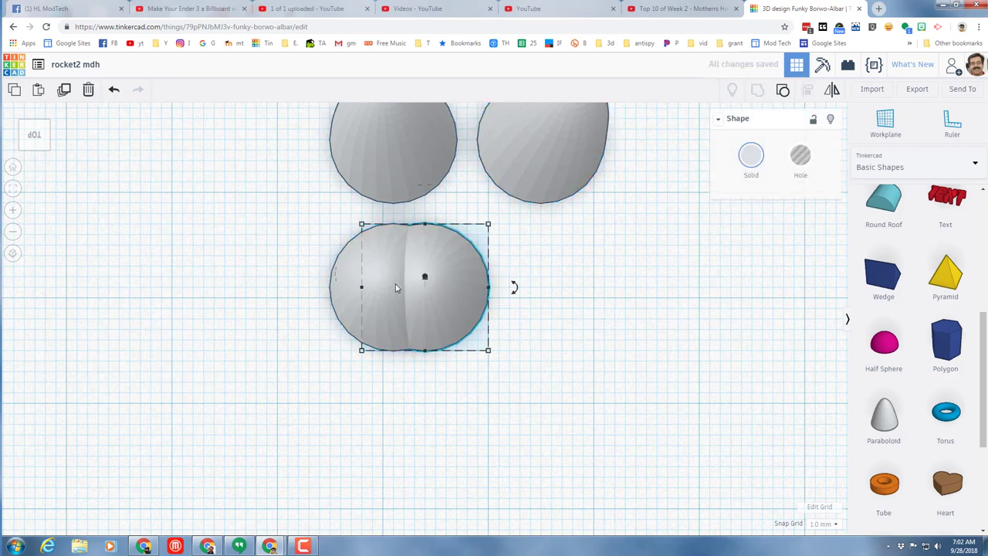
pyautogui.press('Right')
pyautogui.press('Right')
pyautogui.press('Right')
pyautogui.press('Right')
pyautogui.press('Right')
pyautogui.press('Right')
pyautogui.press('Right')
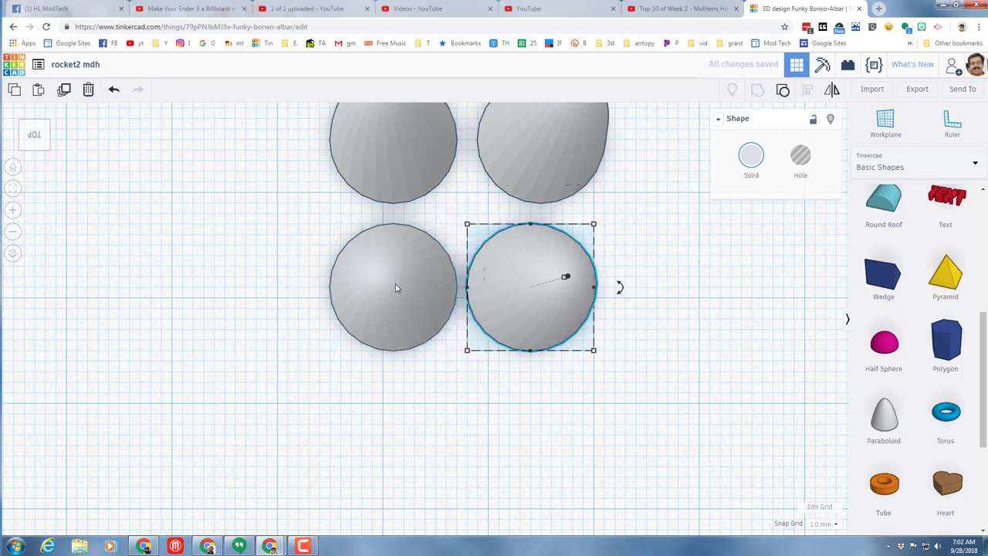
pyautogui.press('Left')
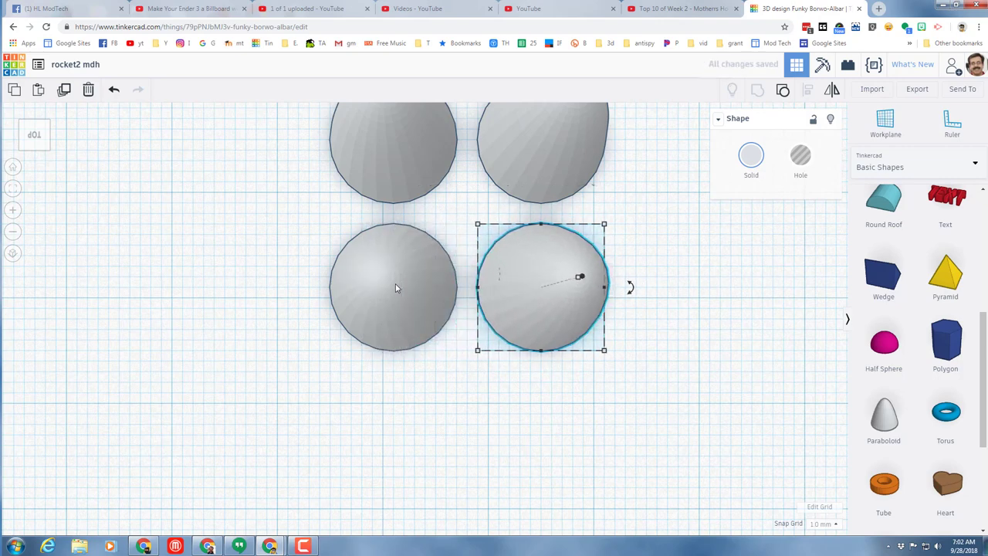
pyautogui.moveTo(276, 145); pyautogui.dragTo(599, 324)
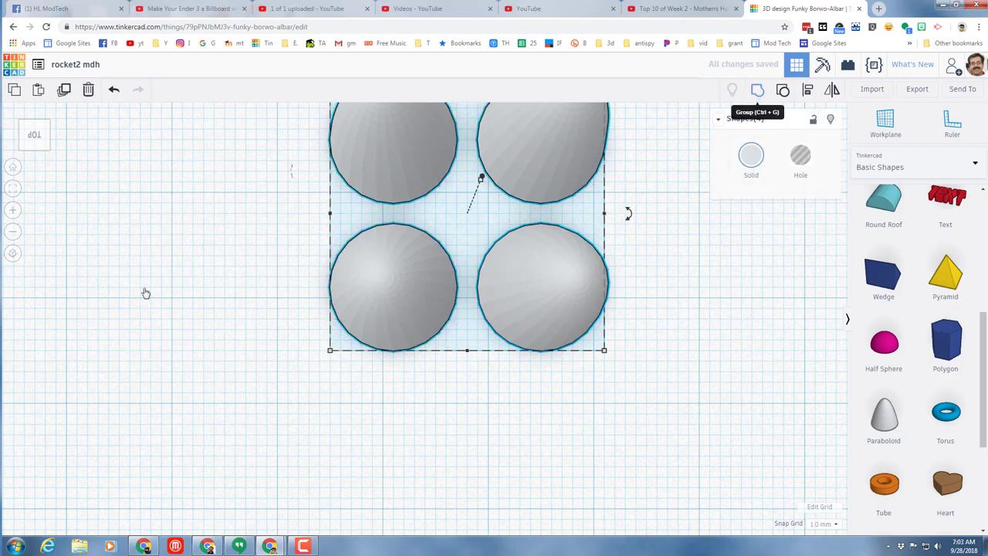
pyautogui.click(48, 153)
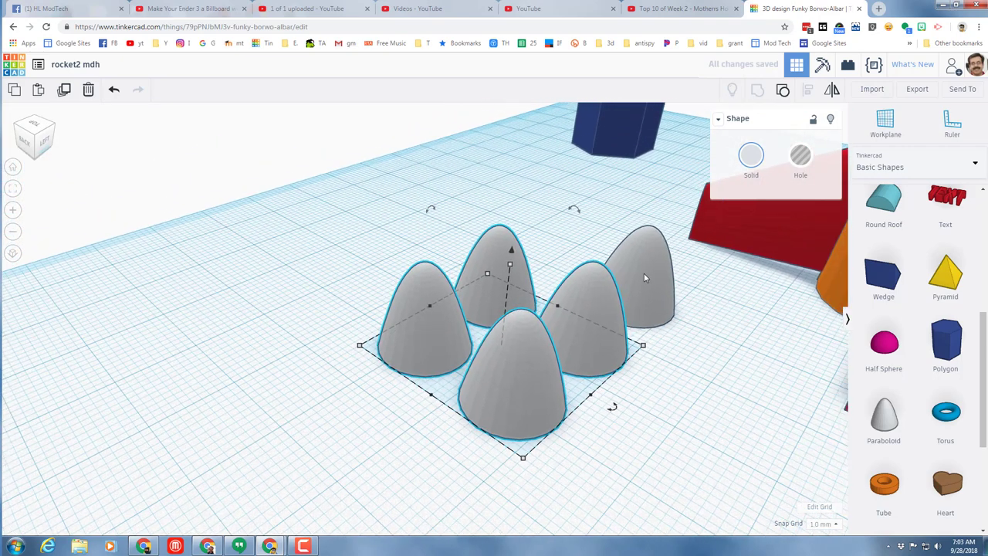
# Delete the spare fifth paraboloid at the back right.
pyautogui.click(645, 278)
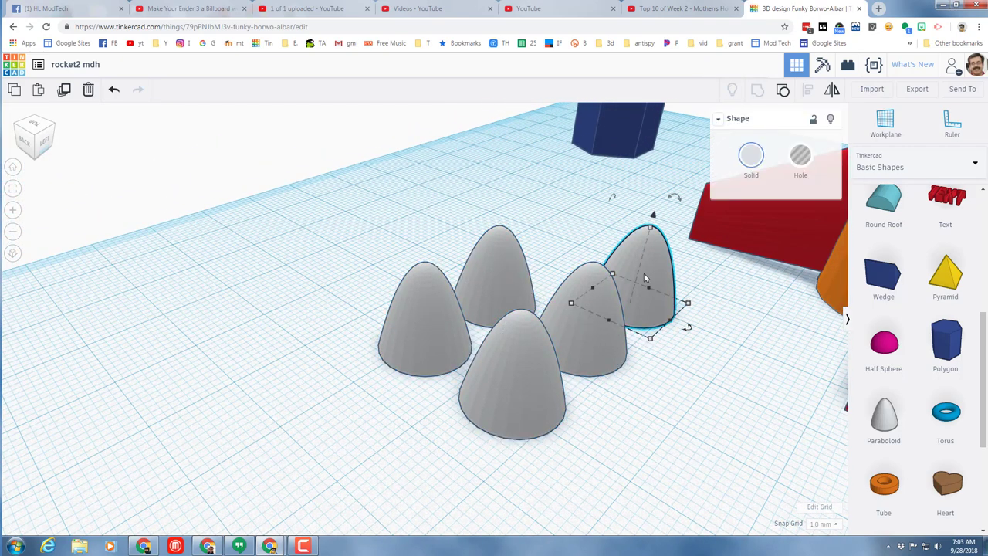
pyautogui.press('Delete')
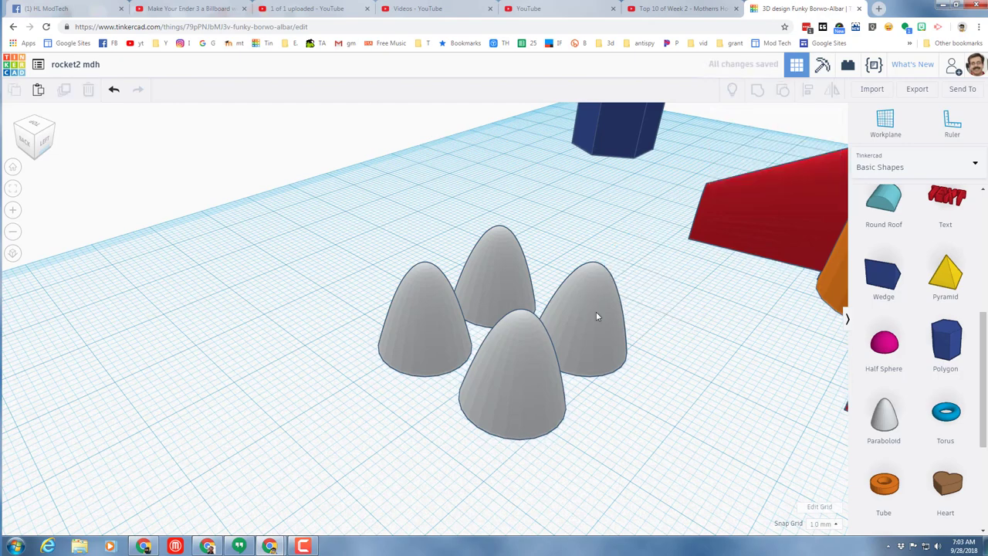
pyautogui.click(588, 293)
pyautogui.scroll(-4, 586, 292)
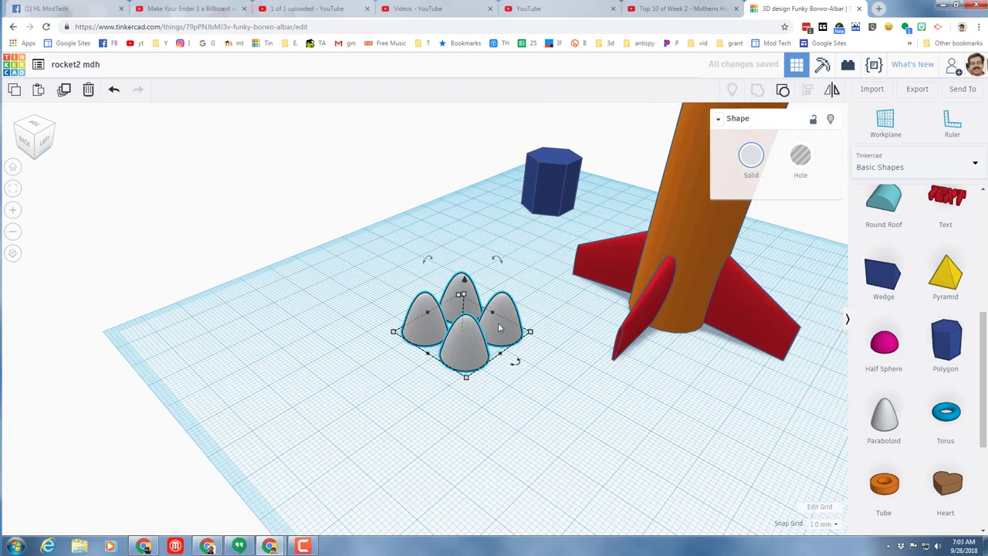
# Move the four-paraboloid engine cluster beneath the orange rocket body.
pyautogui.moveTo(511, 328); pyautogui.dragTo(671, 302)
pyautogui.click(669, 232)
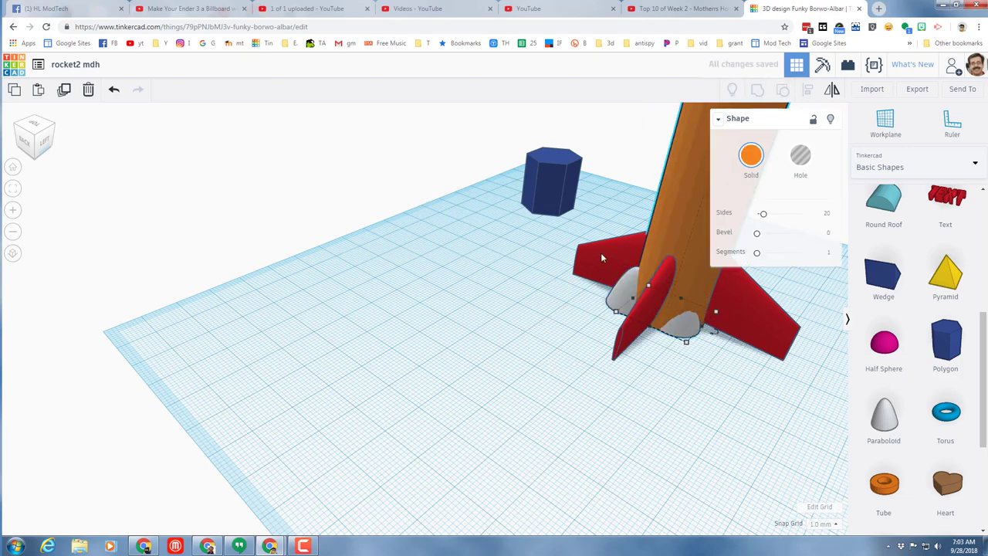
pyautogui.moveTo(605, 256); pyautogui.dragTo(604, 249, button='right')
pyautogui.scroll(-6, 605, 254)
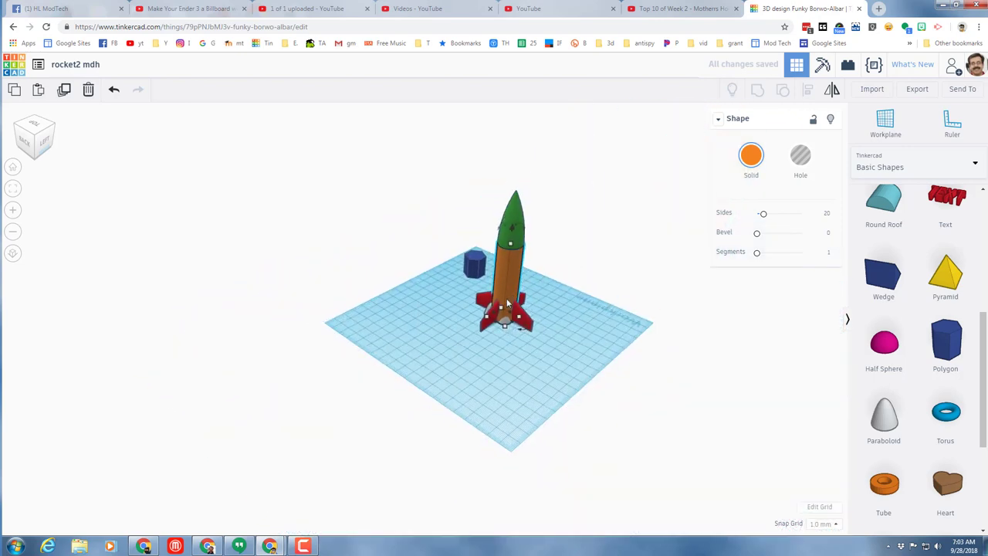
pyautogui.scroll(5, 500, 308)
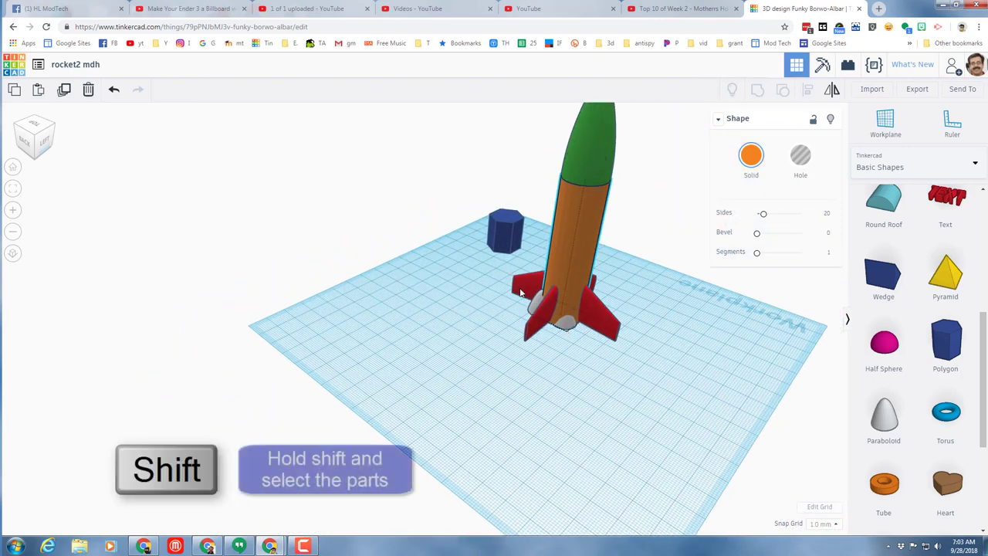
# Group the red fins, orange body and green nose cone into one shape.
pyautogui.click(521, 291)
pyautogui.keyDown('shift'); pyautogui.click(574, 223); pyautogui.keyUp('shift')
pyautogui.keyDown('shift'); pyautogui.click(585, 150); pyautogui.keyUp('shift')
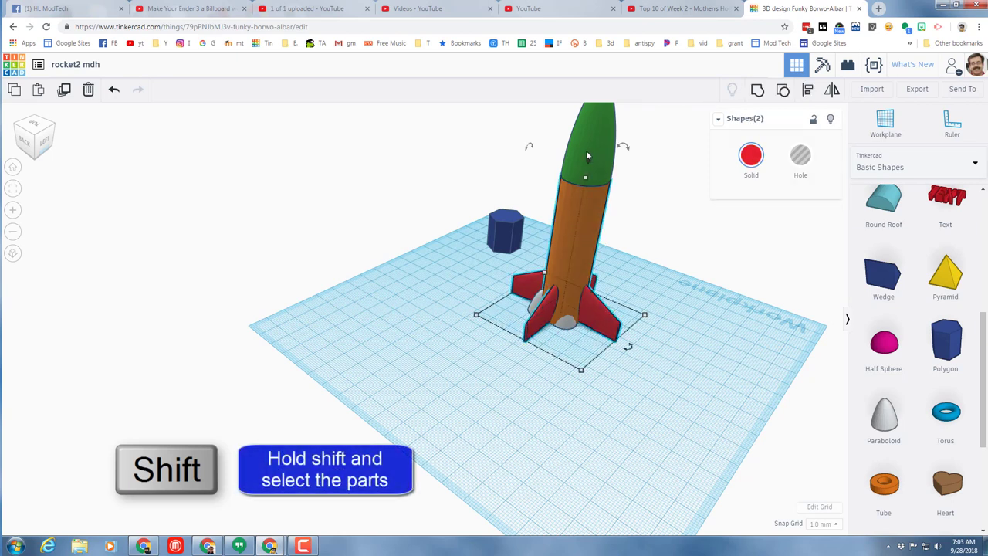
pyautogui.click(757, 91)
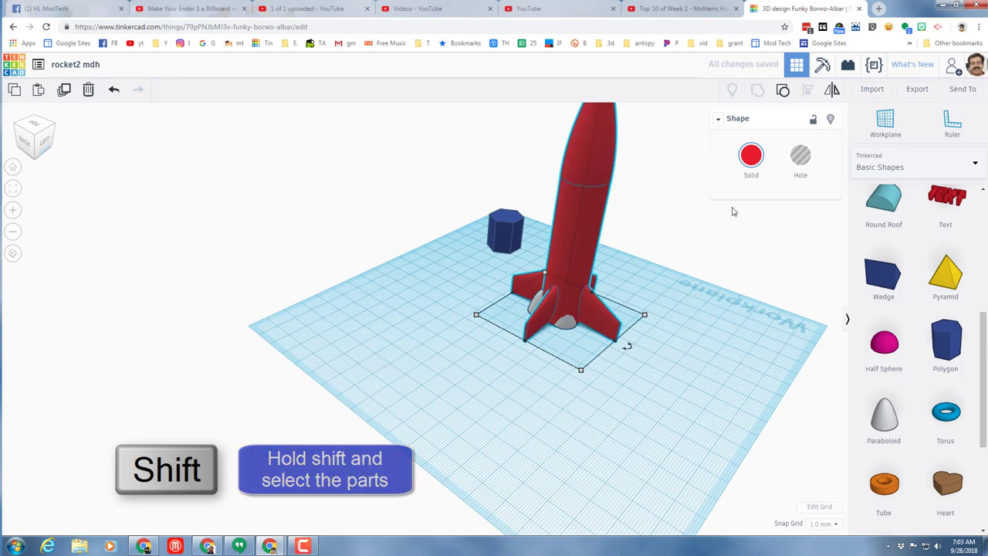
# Enable Multicolor on the group so each part keeps its red, orange or green colour.
pyautogui.click(752, 155)
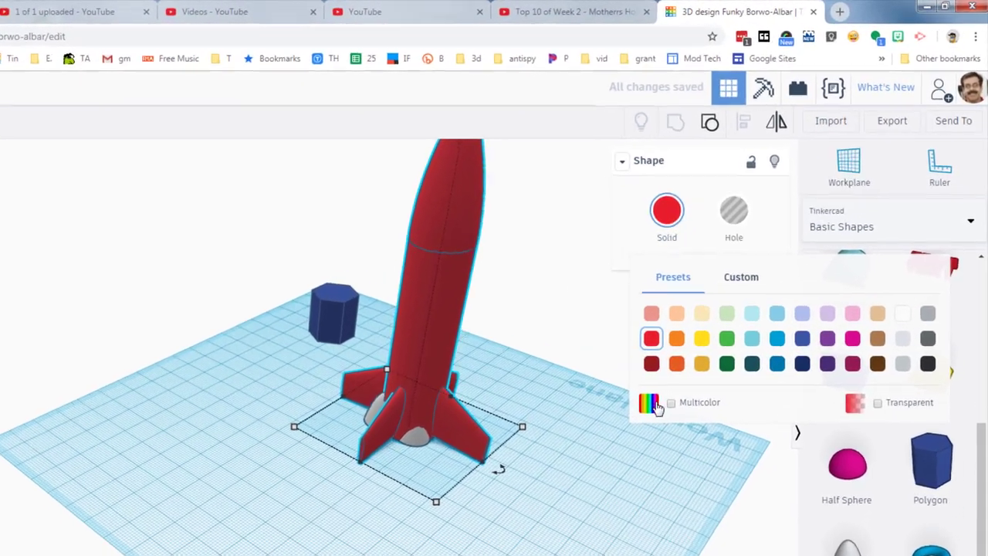
pyautogui.click(737, 318)
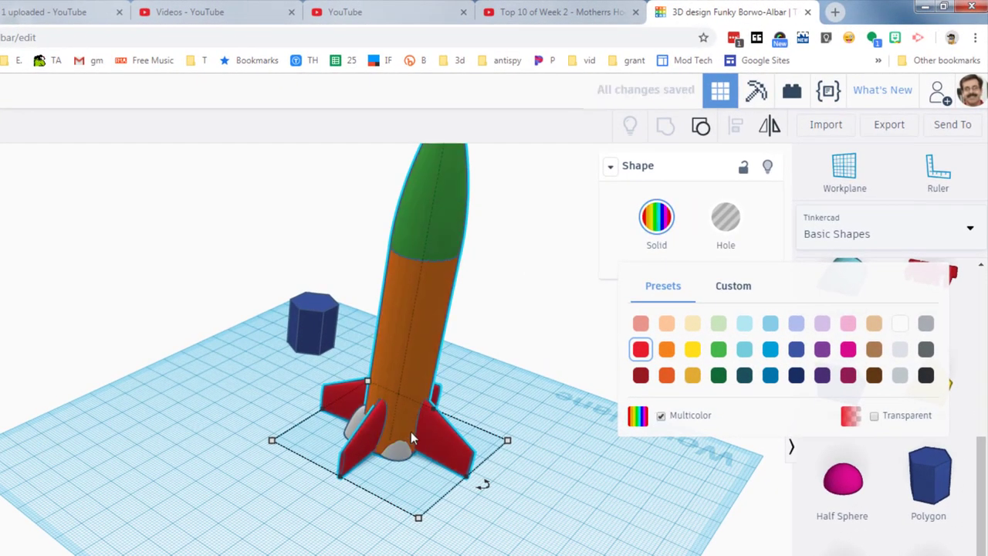
pyautogui.scroll(-4, 410, 431)
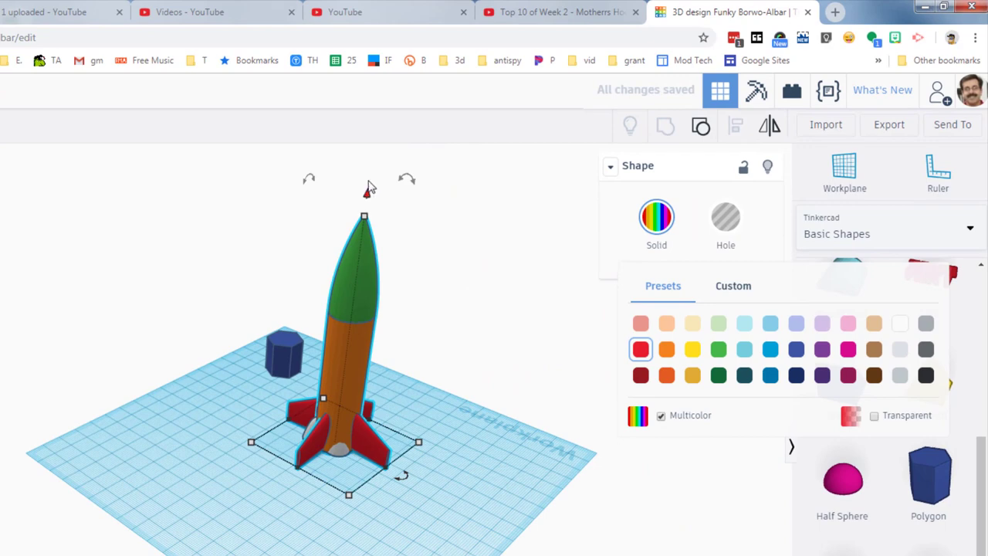
pyautogui.click(368, 188)
pyautogui.moveTo(269, 476); pyautogui.dragTo(357, 508, button='right')
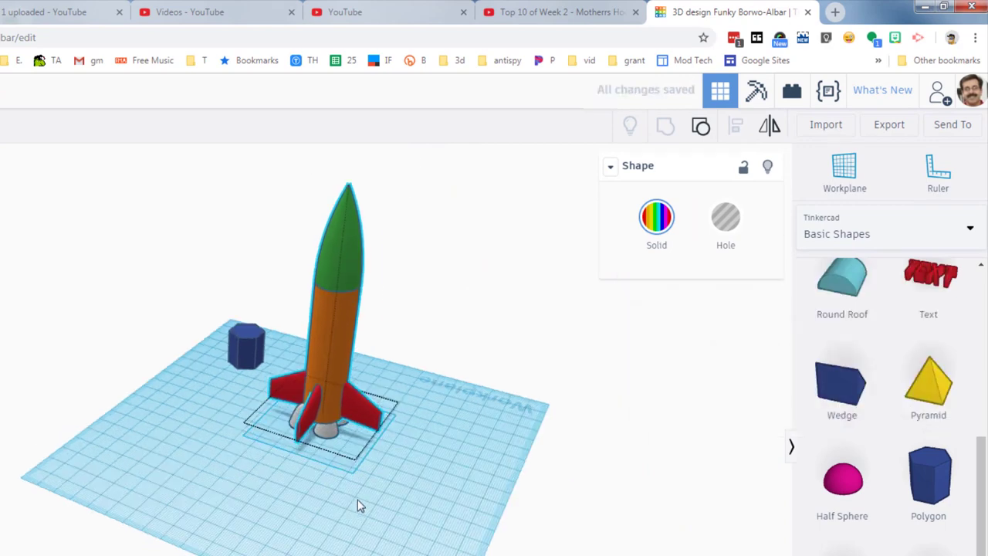
pyautogui.scroll(6, 352, 494)
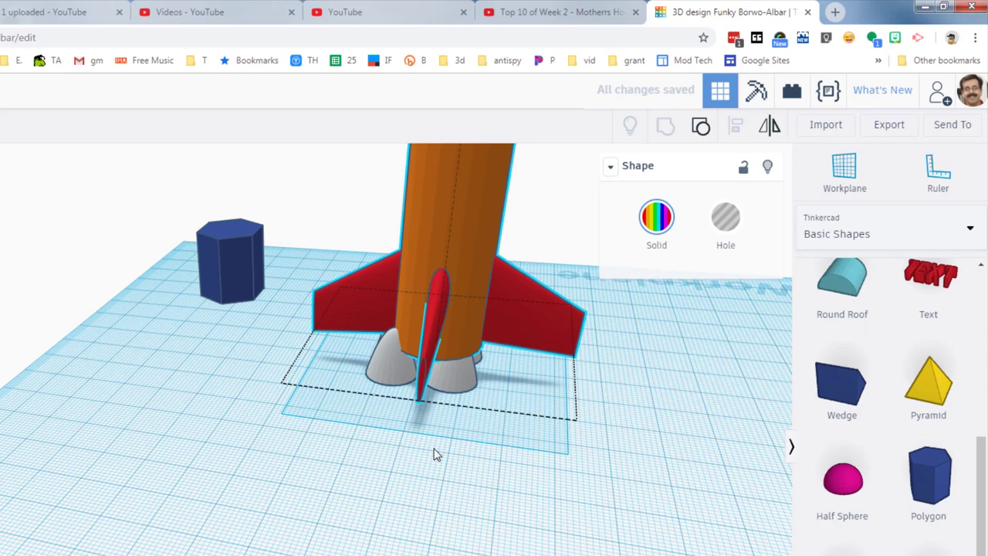
# Align the engine cluster to the rocket's centre on both horizontal axes.
pyautogui.moveTo(435, 454); pyautogui.dragTo(425, 448, button='right')
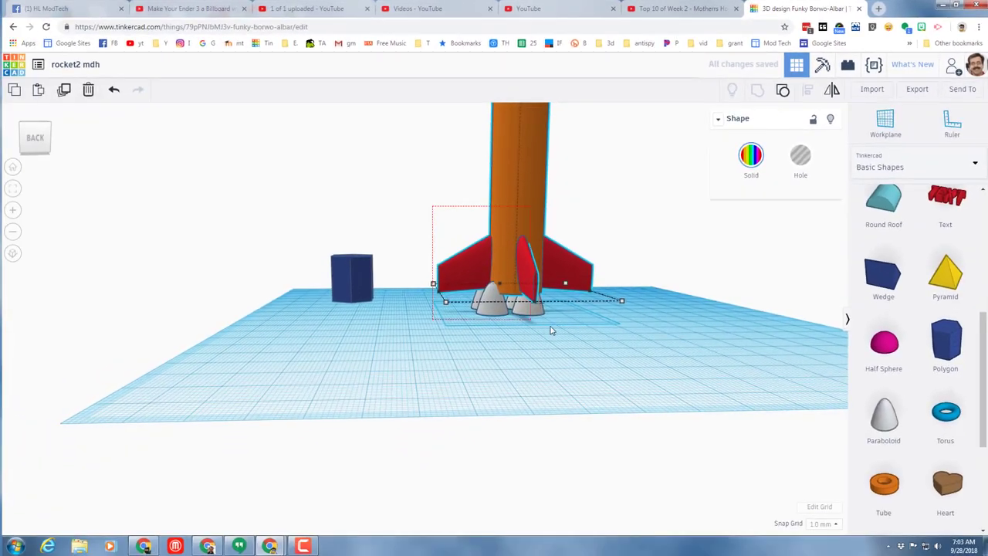
pyautogui.keyDown('shift'); pyautogui.click(541, 312); pyautogui.keyUp('shift')
pyautogui.click(809, 94)
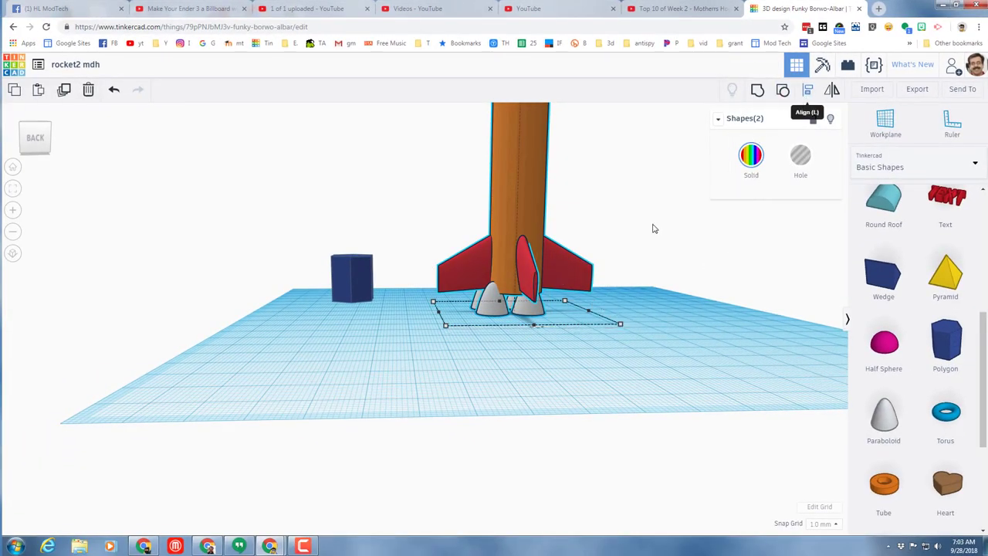
pyautogui.click(34, 133)
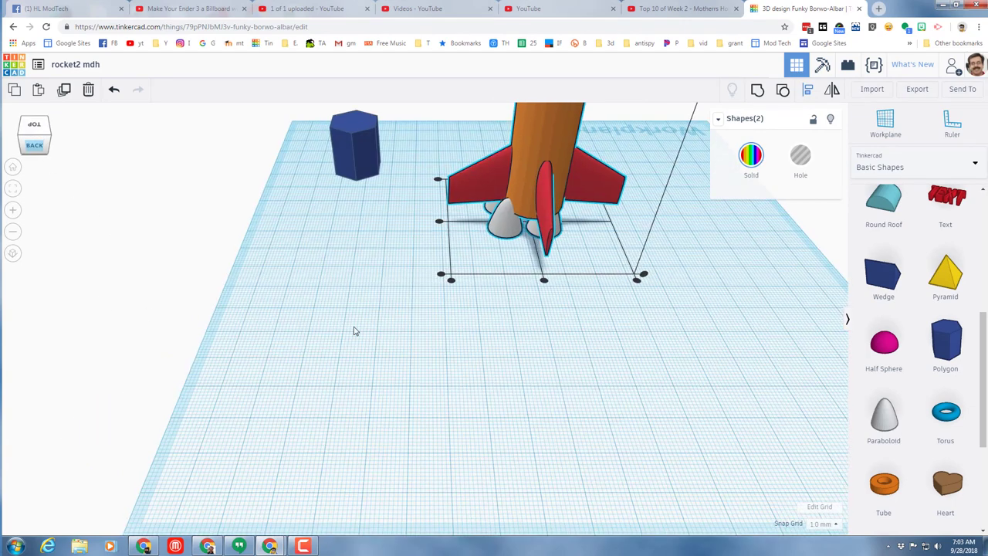
pyautogui.click(438, 223)
pyautogui.click(544, 281)
# Group the rocket and its engine cluster into one multicolour model.
pyautogui.moveTo(458, 383); pyautogui.dragTo(446, 235, button='right')
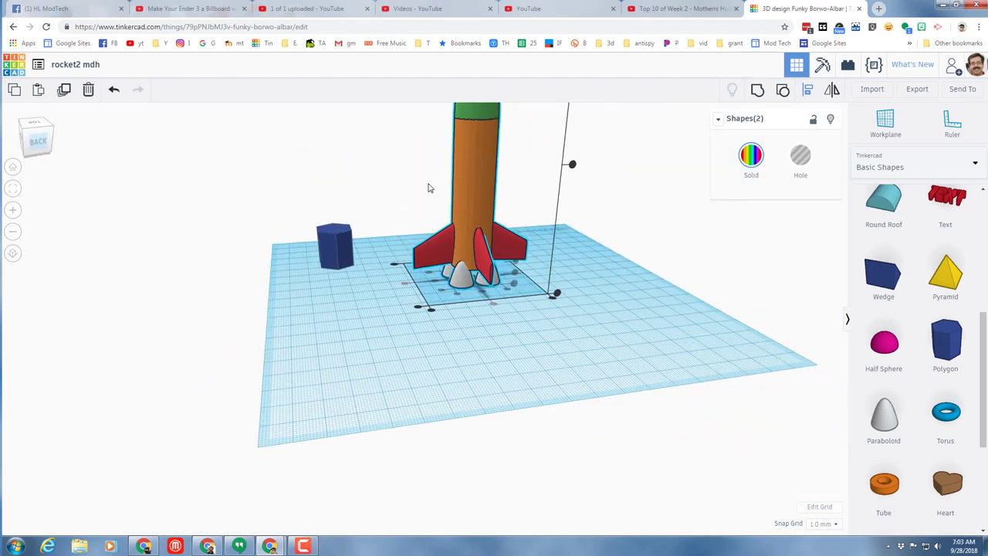
pyautogui.moveTo(415, 165); pyautogui.dragTo(562, 309)
pyautogui.click(620, 316)
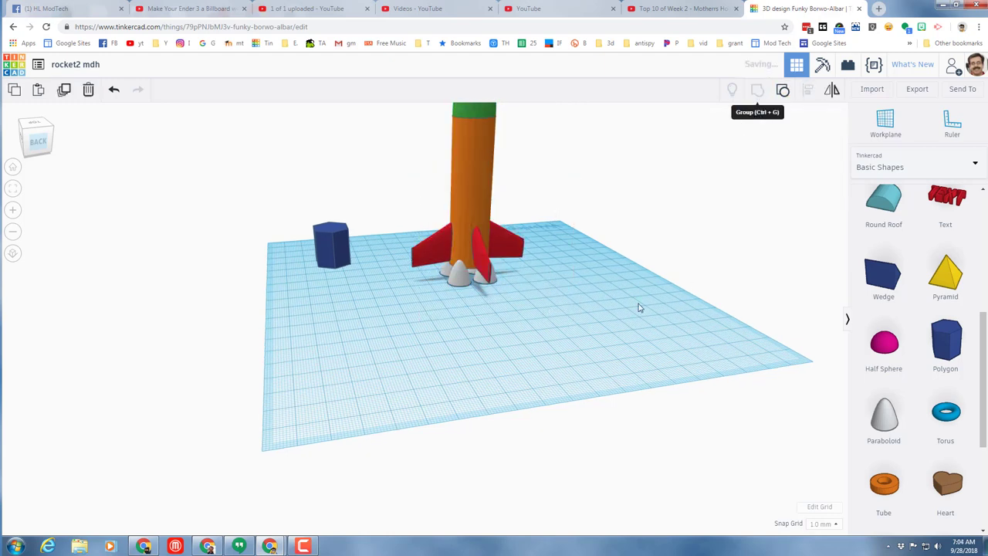
pyautogui.moveTo(589, 321)
pyautogui.mouseDown(button='right')
pyautogui.moveTo(548, 319)
pyautogui.moveTo(599, 332)
pyautogui.mouseUp(button='right')
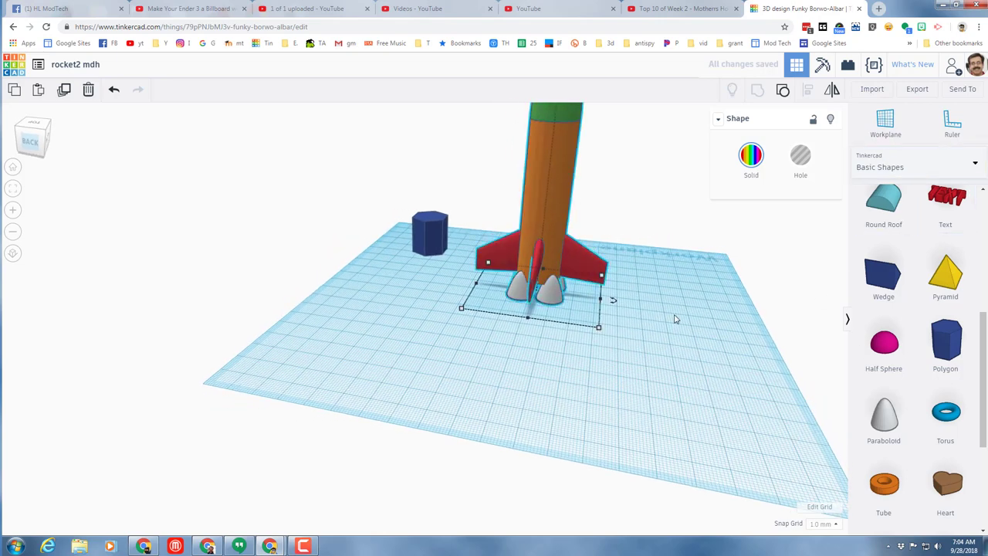
# Change the shape library category from Basic Shapes to Shape Generators > All.
pyautogui.scroll(-3, 677, 317)
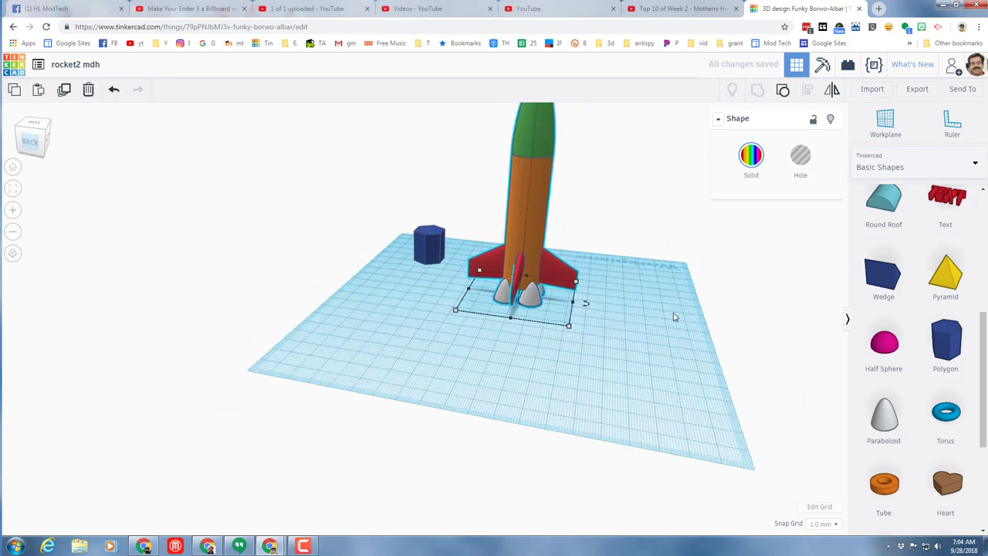
pyautogui.click(892, 168)
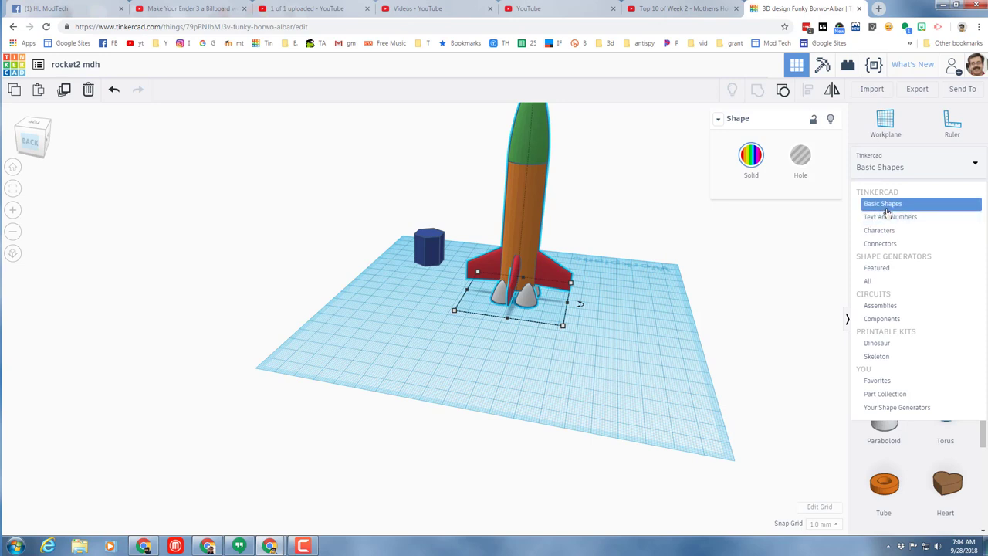
pyautogui.click(868, 281)
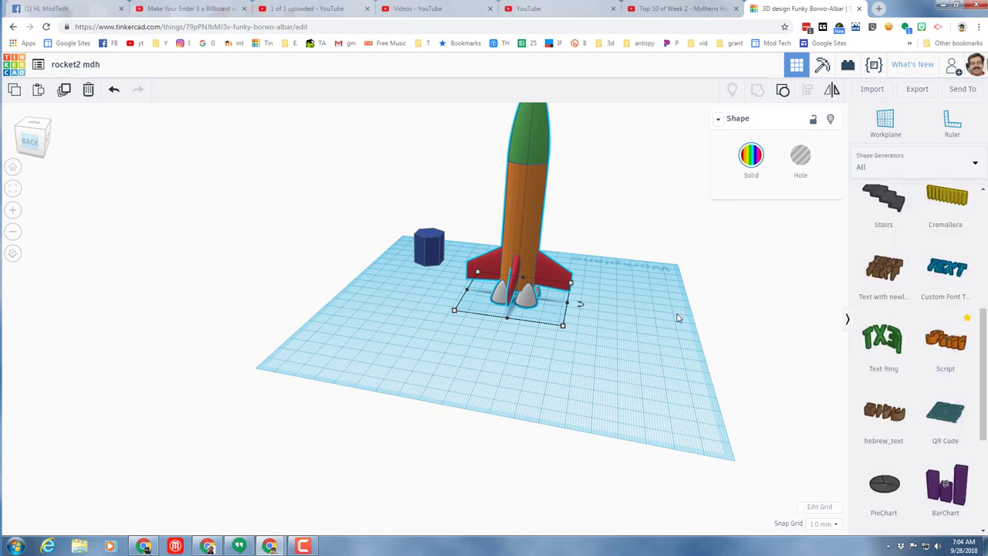
pyautogui.moveTo(678, 317); pyautogui.dragTo(345, 310, button='right')
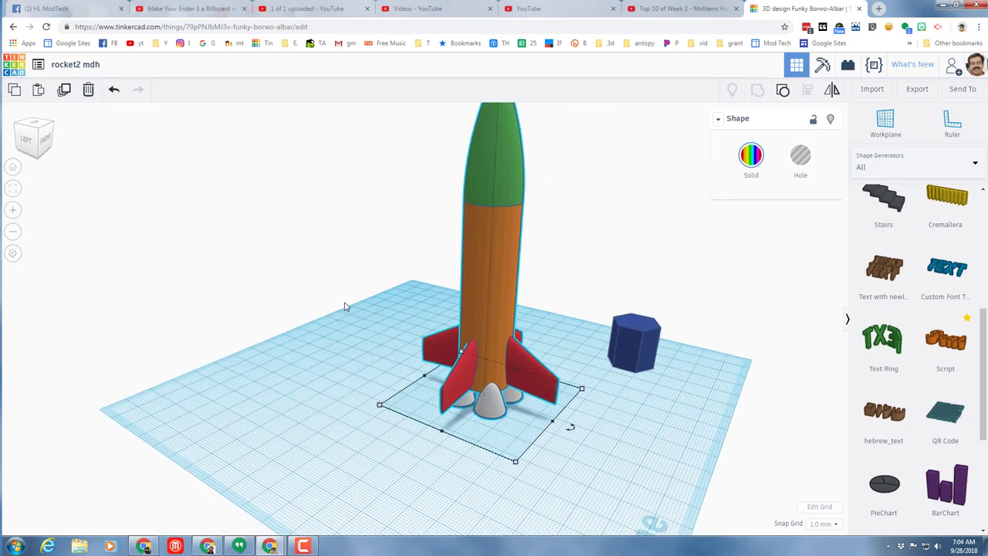
pyautogui.moveTo(562, 350); pyautogui.dragTo(516, 349, button='right')
pyautogui.press('f')
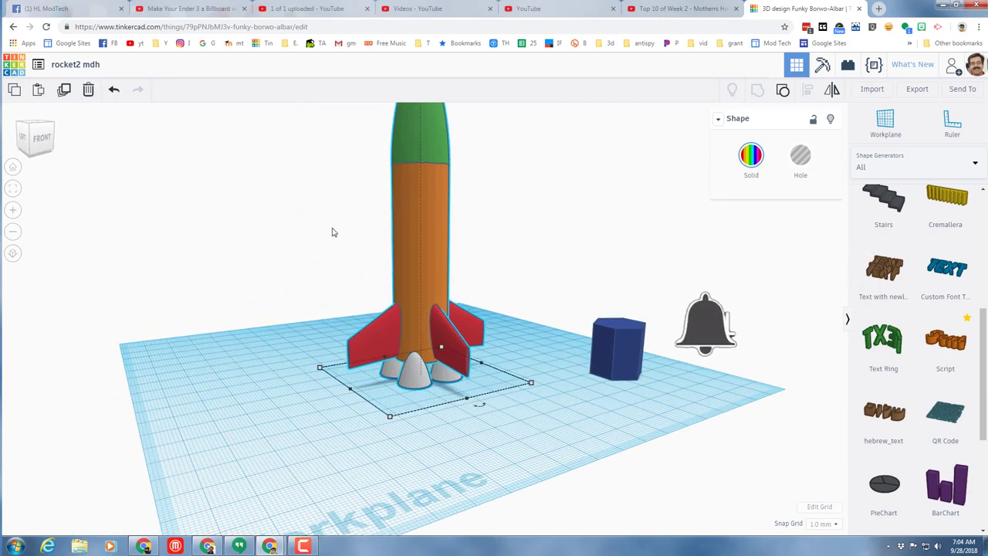
pyautogui.moveTo(311, 234); pyautogui.dragTo(302, 255, button='right')
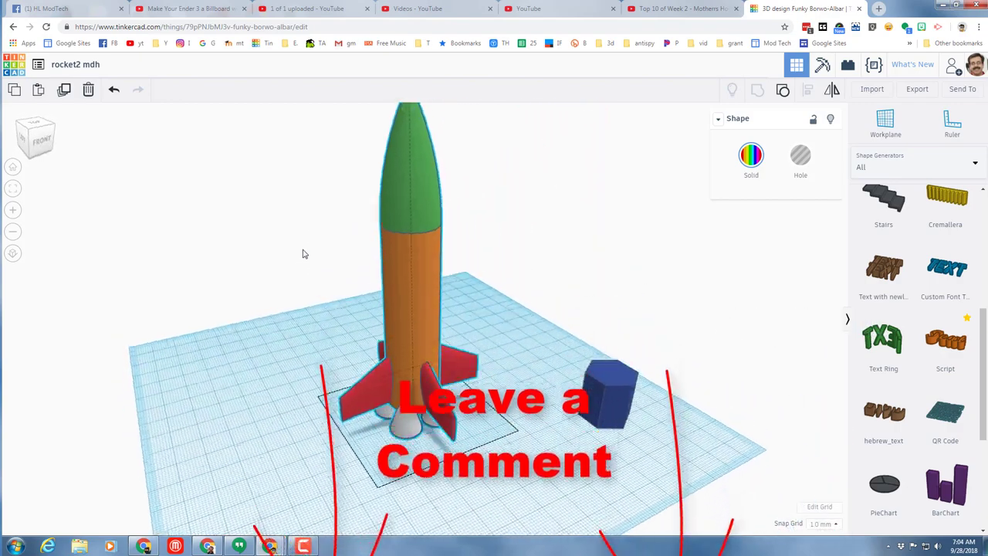